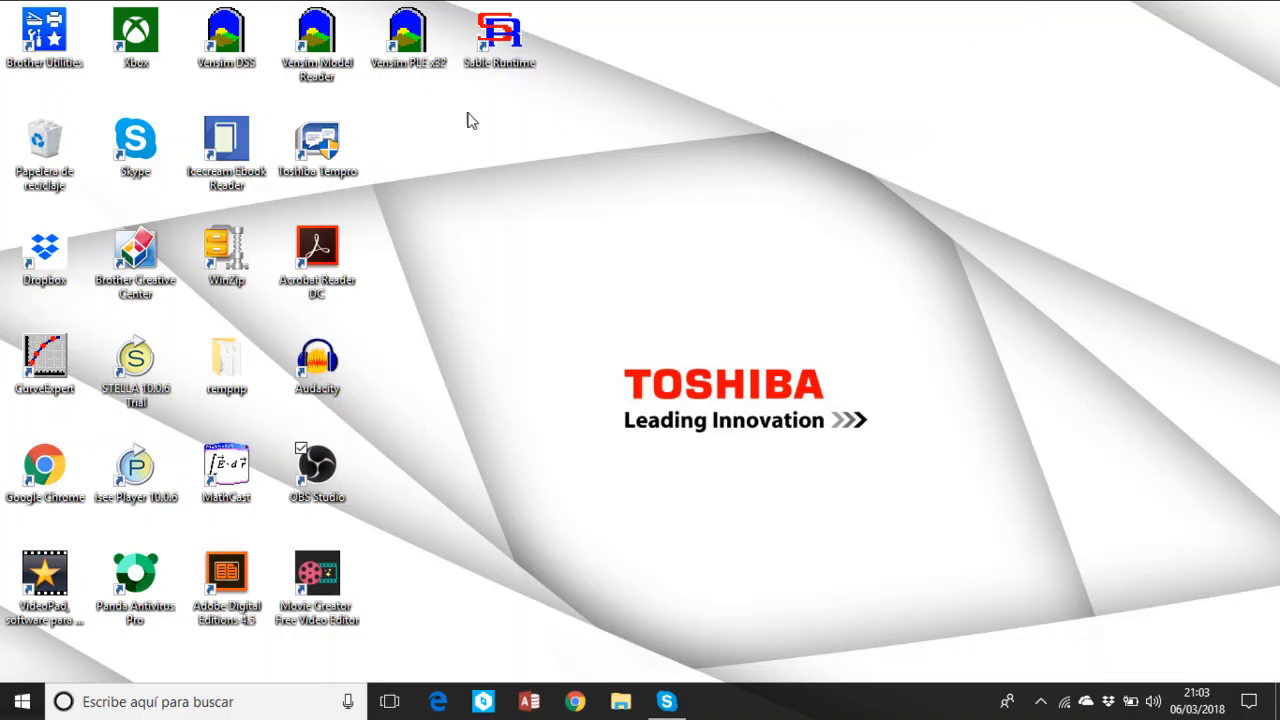
Launch Vensim PLE x32 and close the Almacen model that loads with it.
{"action": "double_click", "coordinate": [405, 58]}
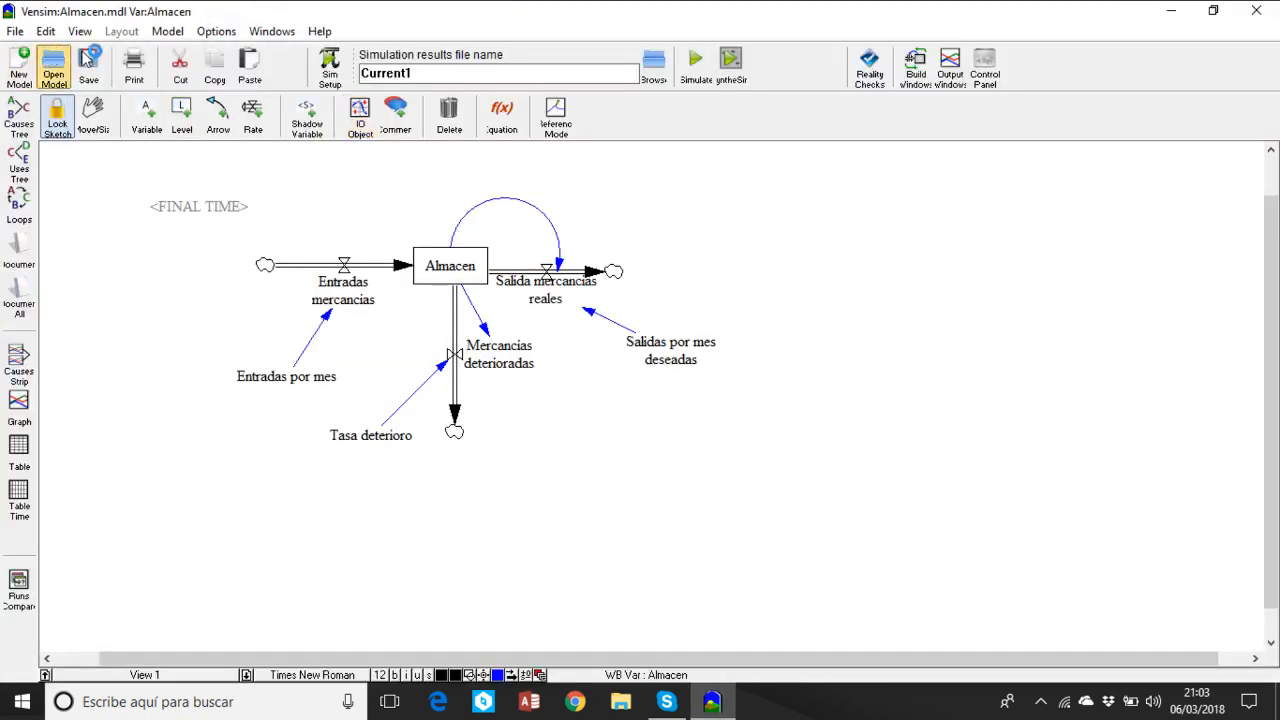
{"action": "left_click", "coordinate": [15, 31]}
{"action": "left_click", "coordinate": [44, 101]}
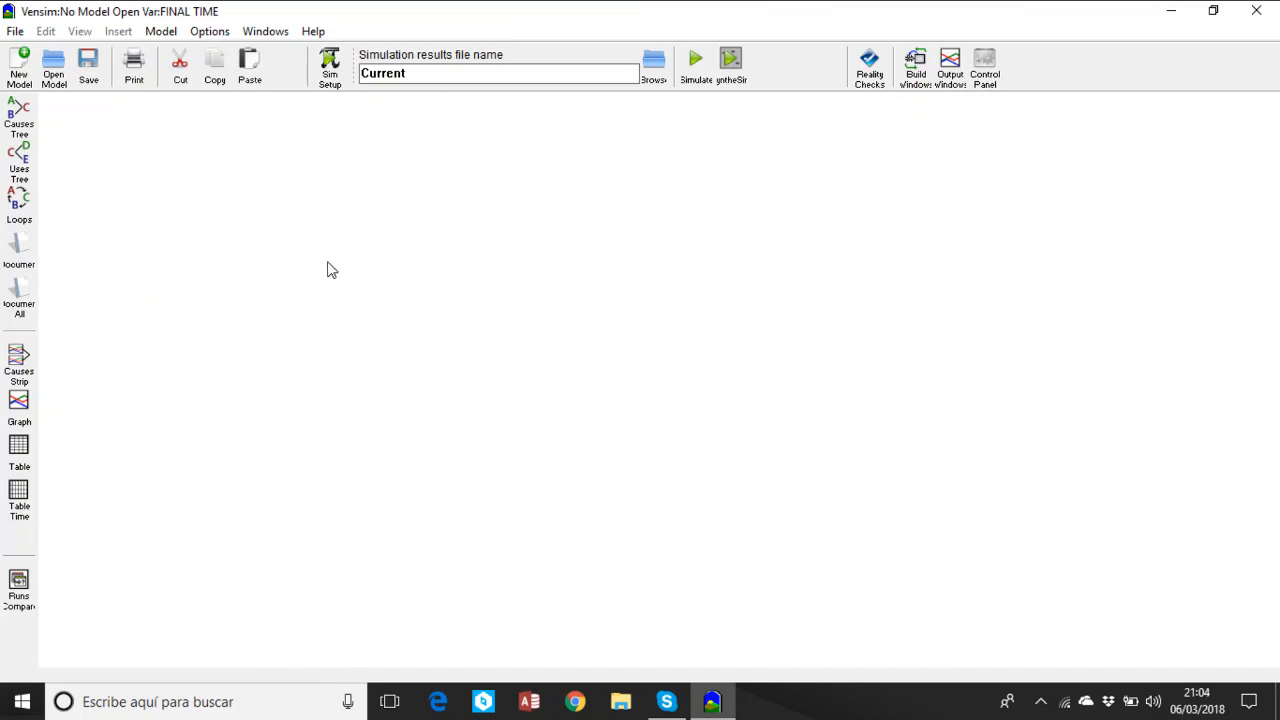
Create a new model with a final time of 240 and Mes as the time unit.
{"action": "left_click", "coordinate": [20, 75]}
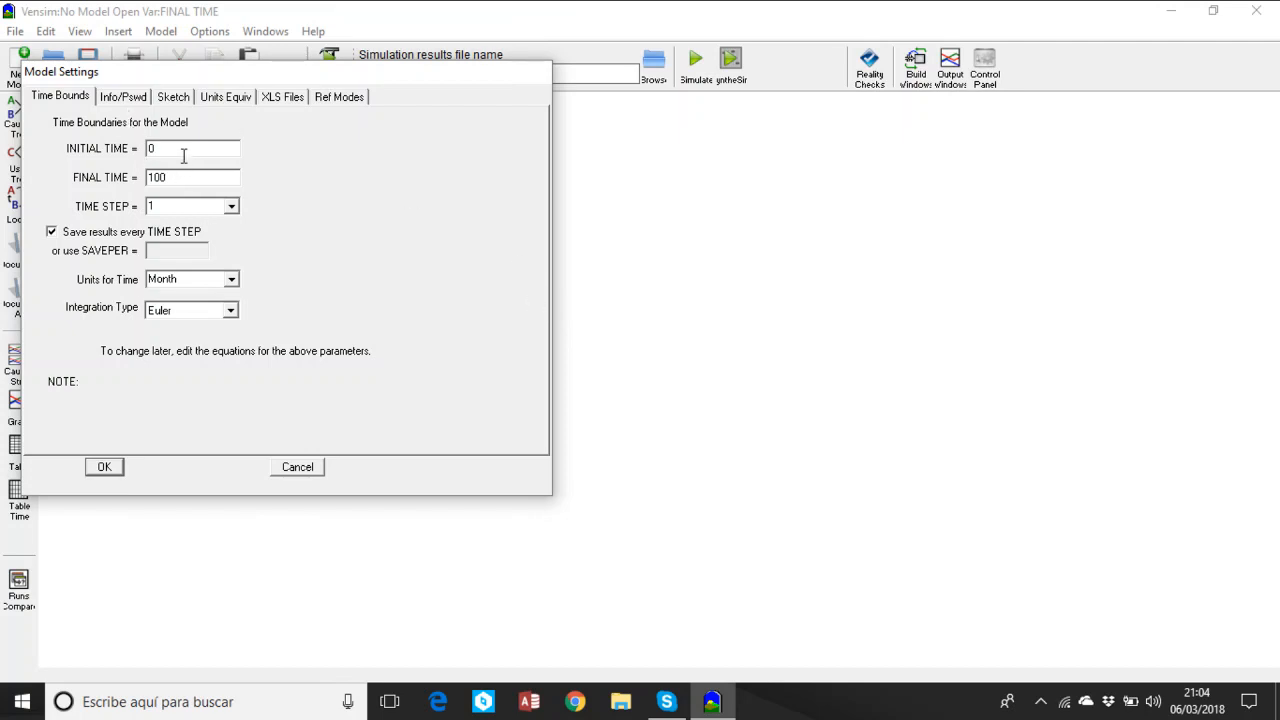
{"action": "left_click_drag", "start_coordinate": [189, 181], "coordinate": [141, 180]}
{"action": "type", "text": "240"}
{"action": "double_click", "coordinate": [186, 281]}
{"action": "type", "text": "Mes"}
{"action": "left_click", "coordinate": [115, 474]}
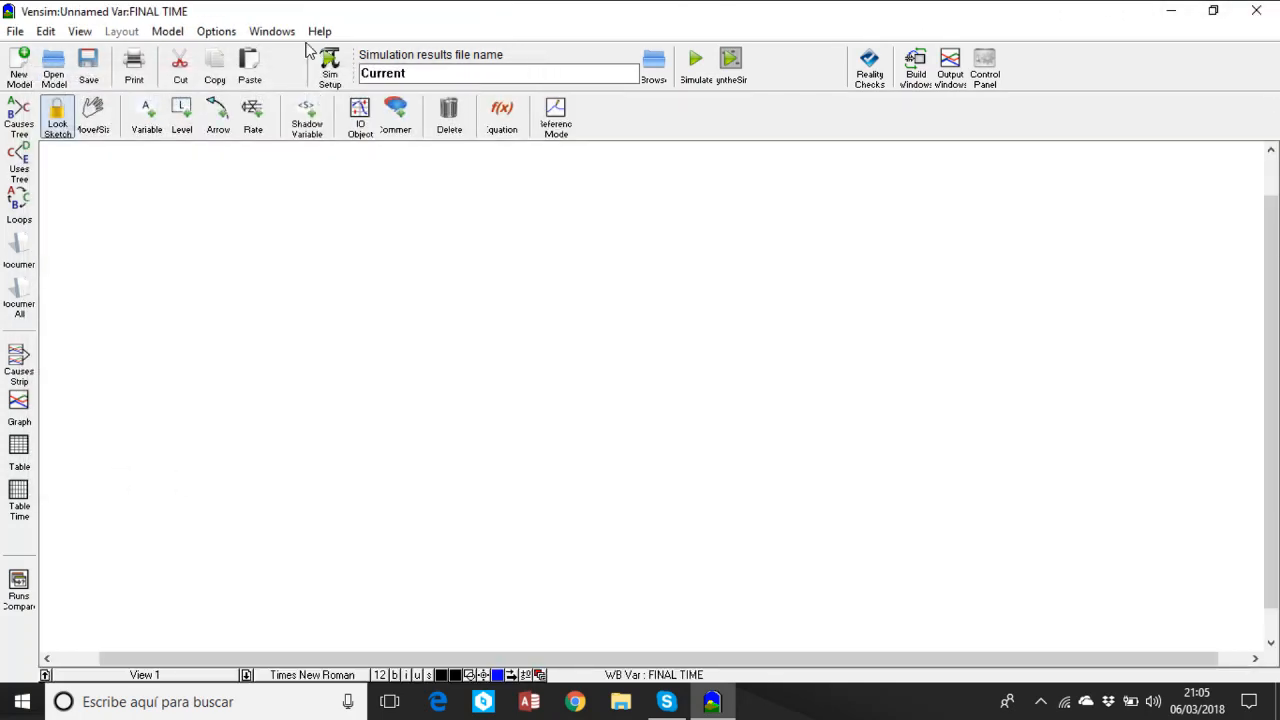
Save the model in Documentos as Modelo Almacen_1, in the Text Format Models (*.mdl) type.
{"action": "left_click", "coordinate": [90, 85]}
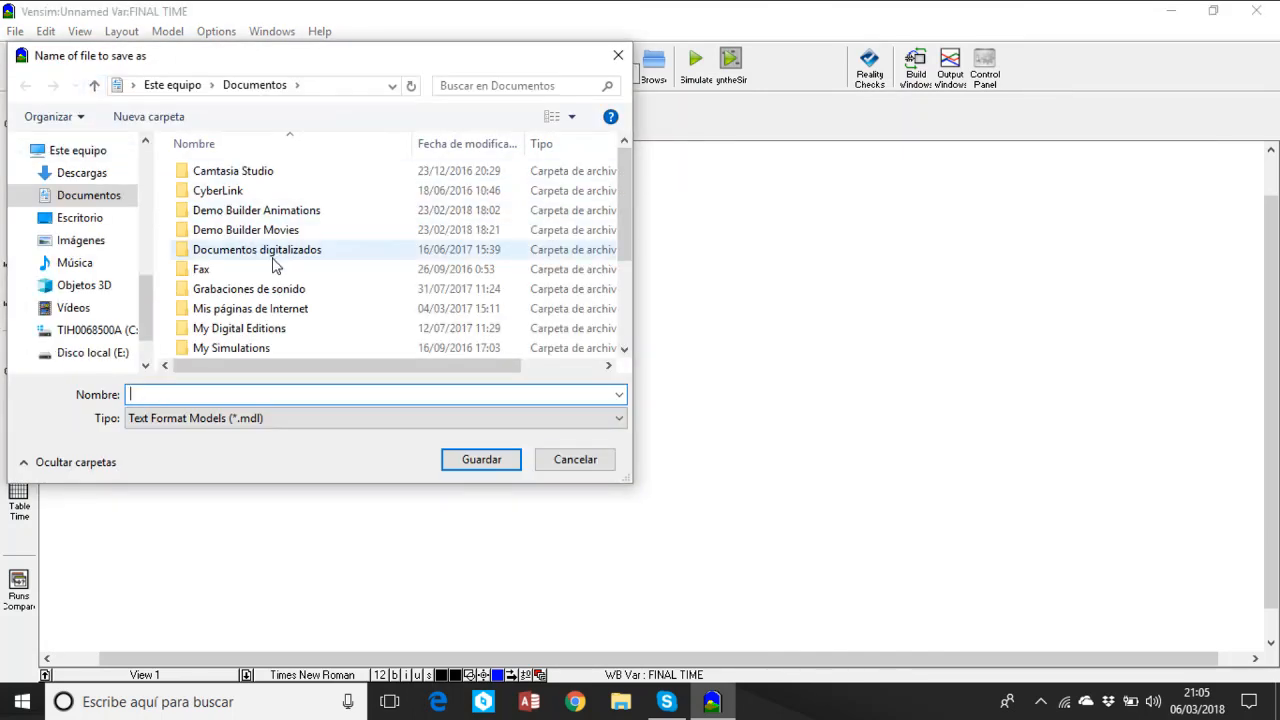
{"action": "type", "text": "Pr"}
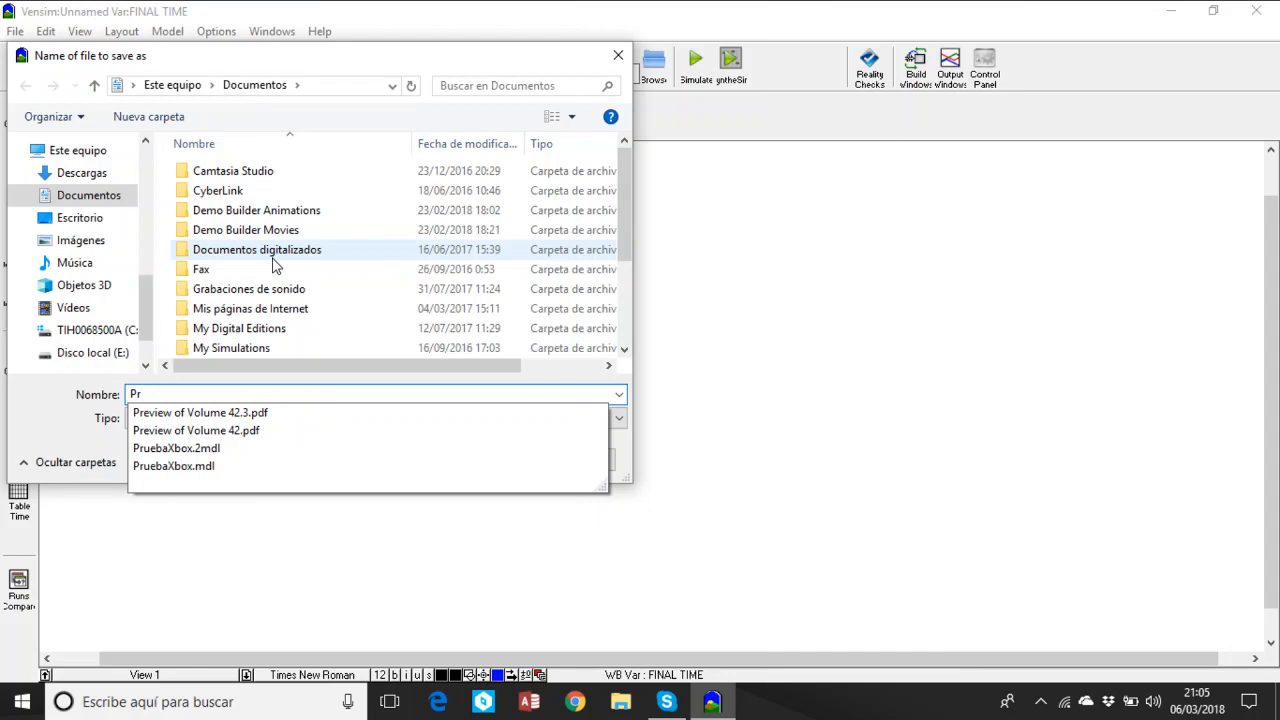
{"action": "key", "text": "BackSpace"}
{"action": "key", "text": "BackSpace"}
{"action": "type", "text": "Modelo"}
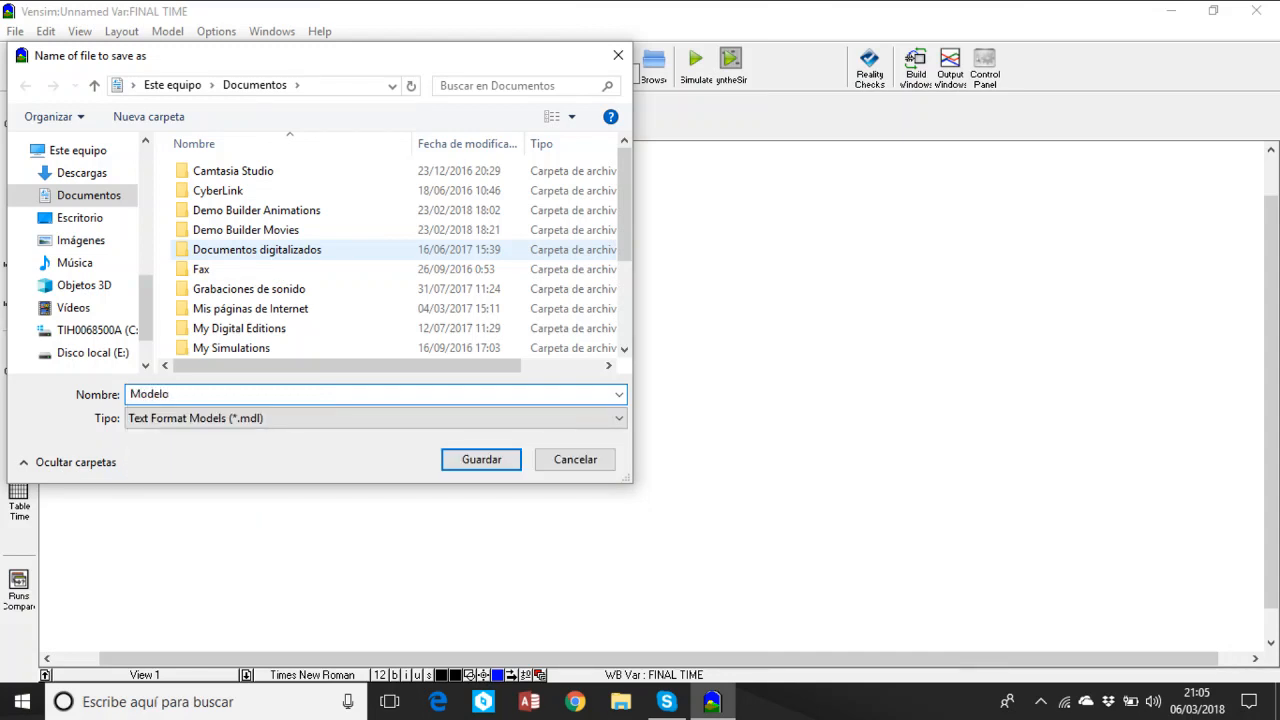
{"action": "type", "text": " Almacen_1"}
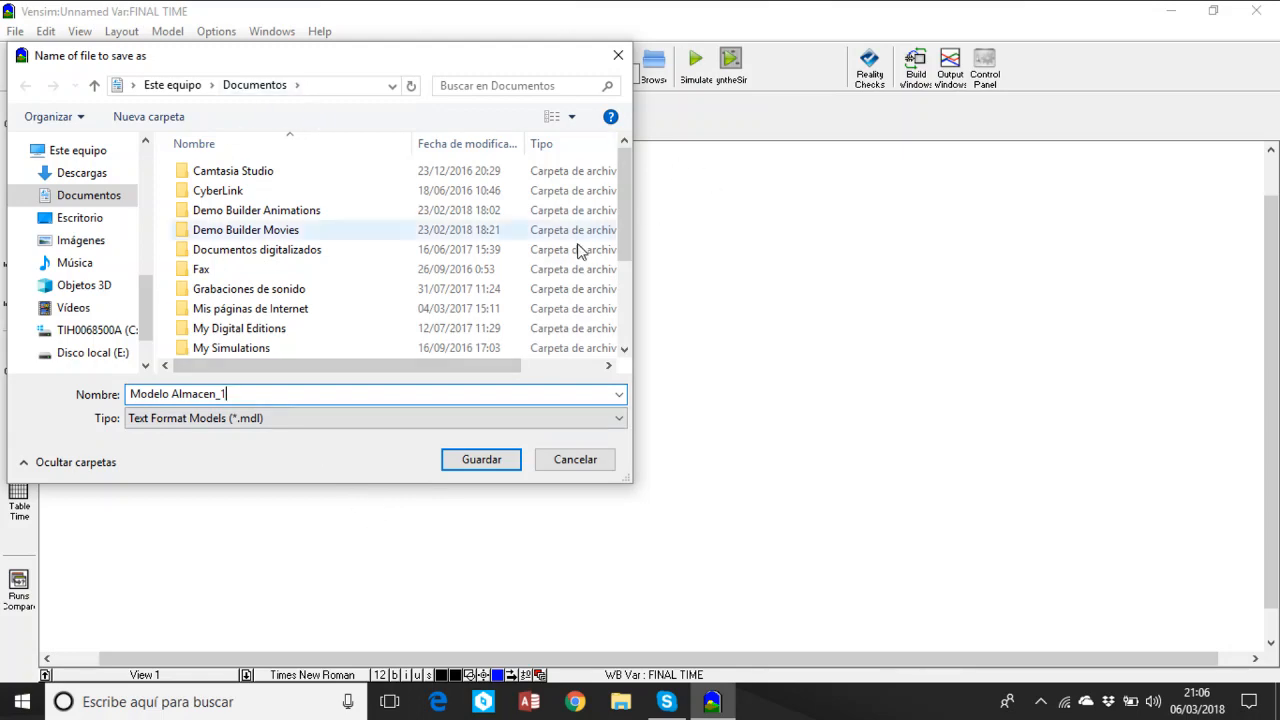
{"action": "left_click", "coordinate": [482, 461]}
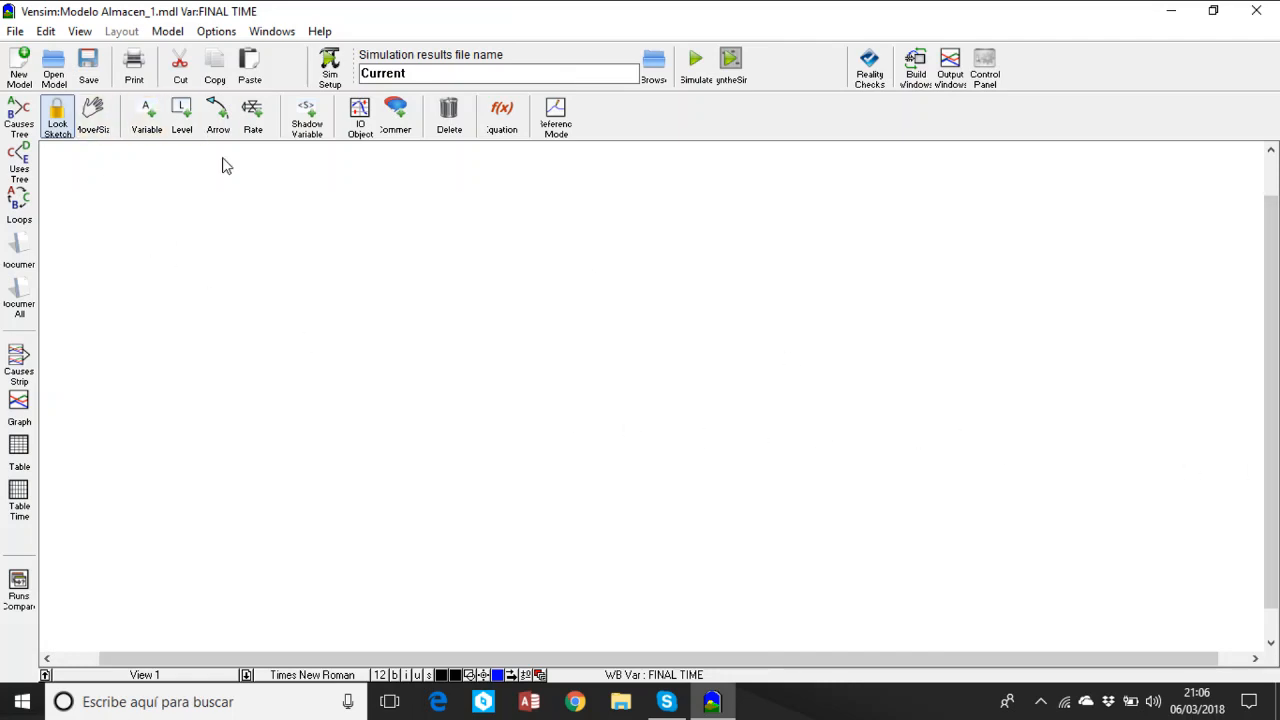
Add a level named Mercancias Almacen in the upper middle of the empty sketch.
{"action": "left_click", "coordinate": [181, 116]}
{"action": "left_click", "coordinate": [484, 272]}
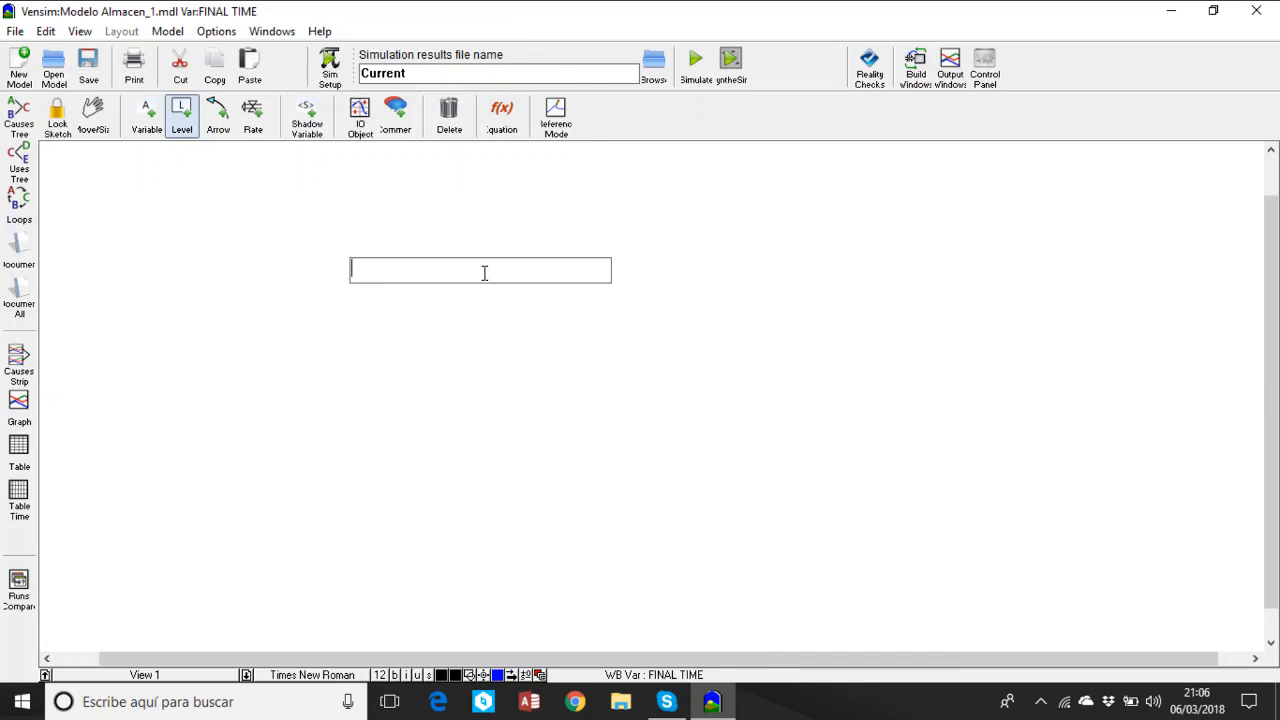
{"action": "type", "text": "Mercancias Almacen"}
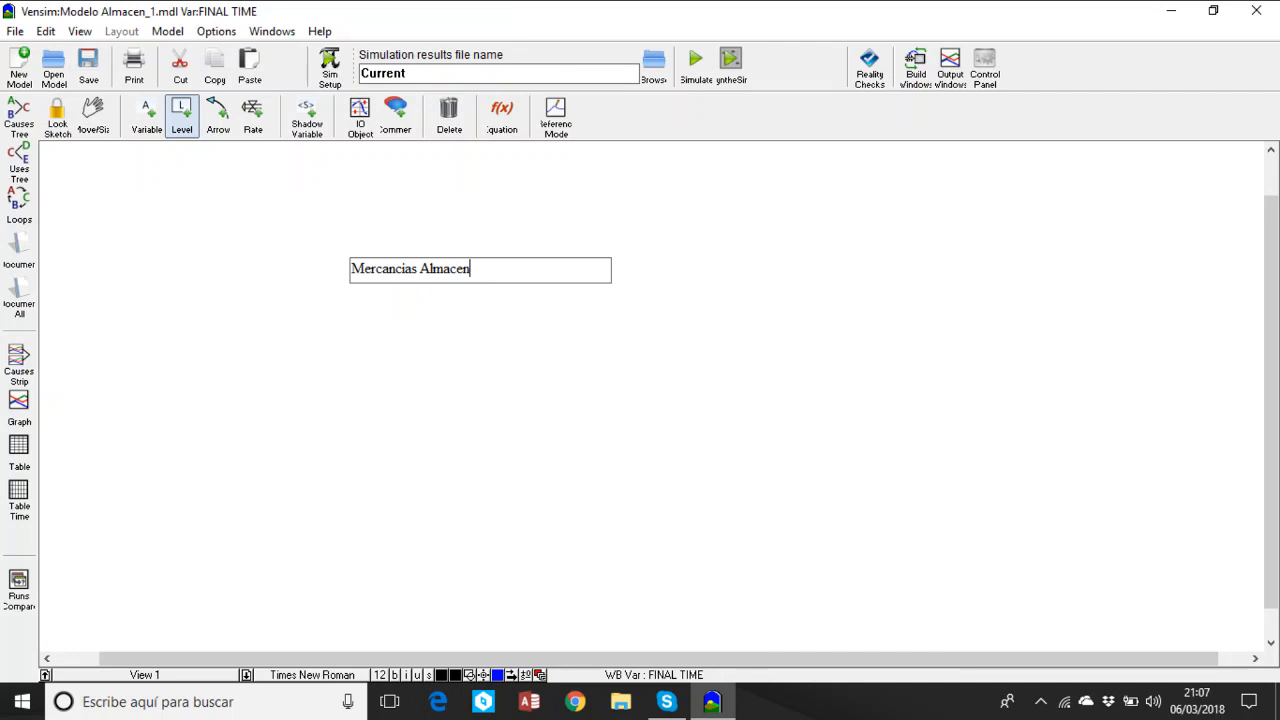
{"action": "left_click", "coordinate": [736, 400]}
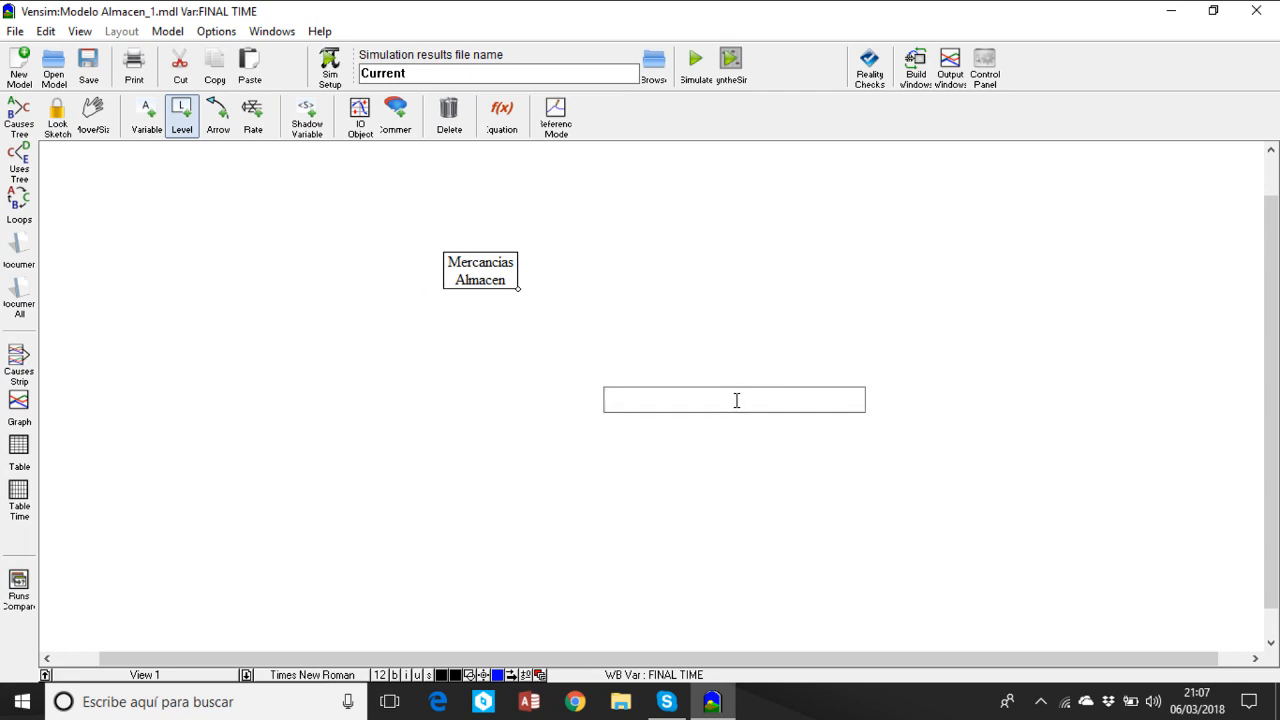
{"action": "left_click", "coordinate": [93, 113]}
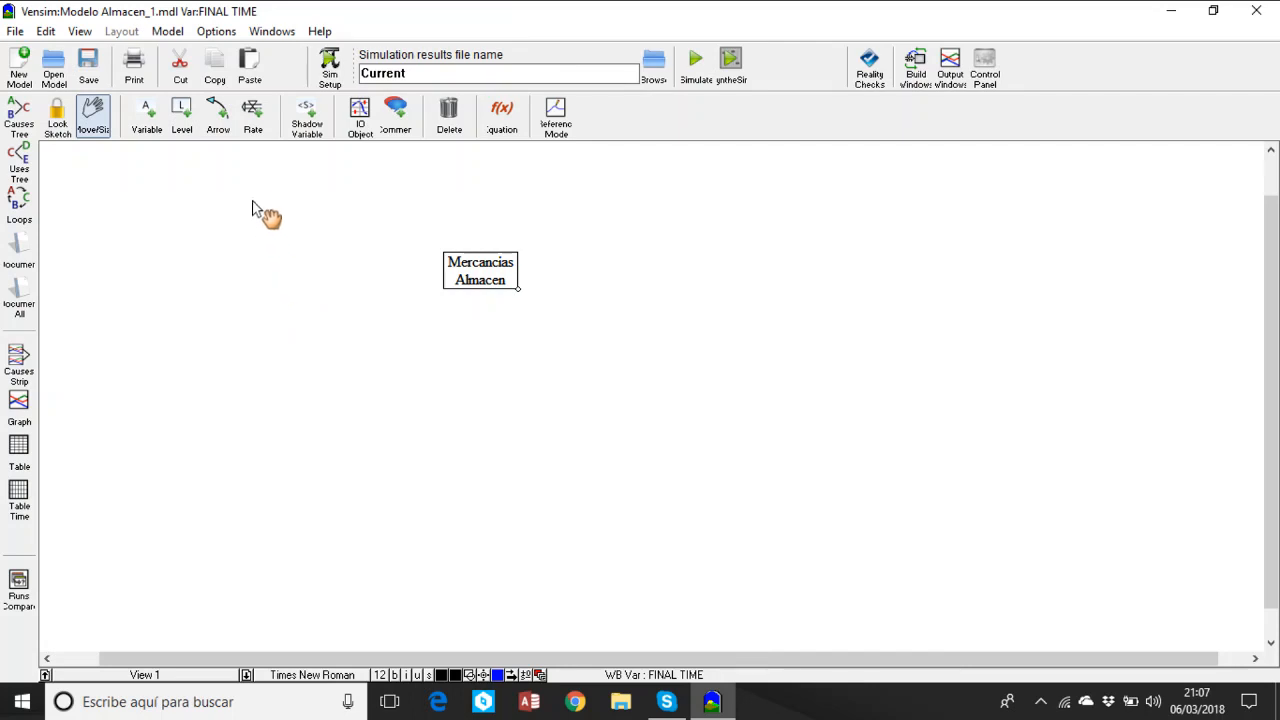
Draw an inflow rate named Entradas Mercancia from a cloud left of the Mercancias Almacen level into that level.
{"action": "left_click", "coordinate": [253, 118]}
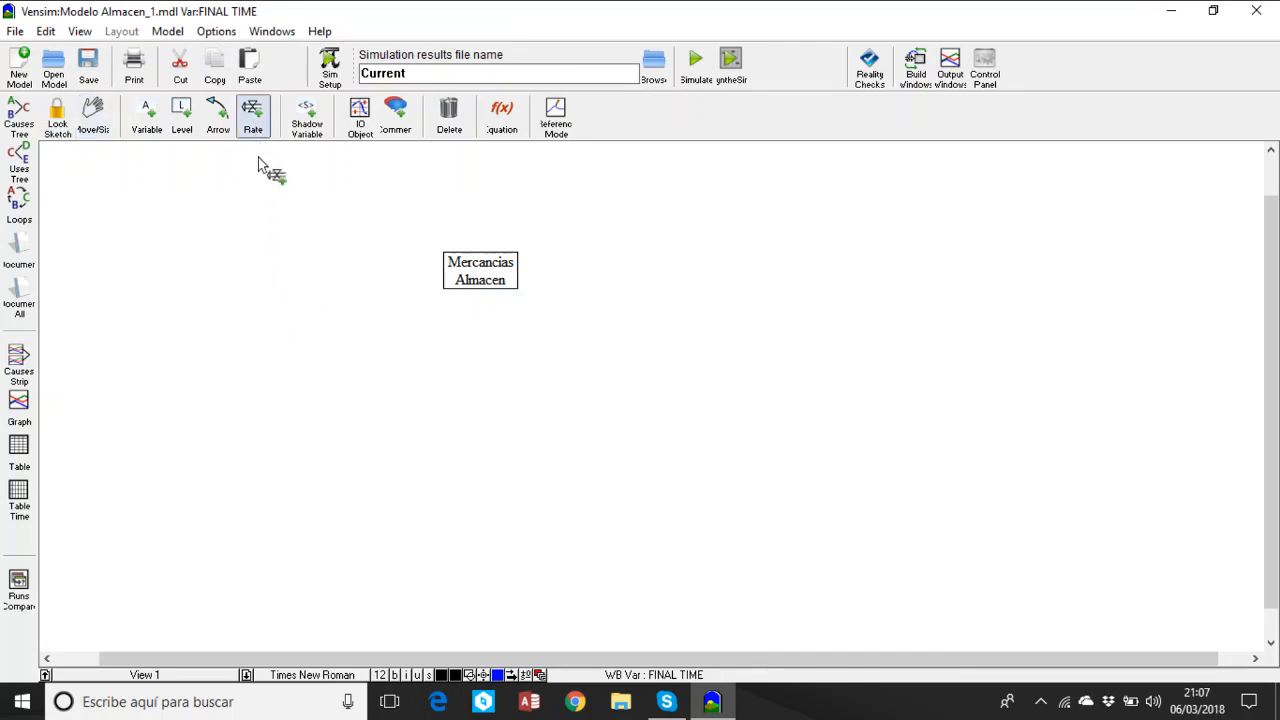
{"action": "left_click", "coordinate": [263, 278]}
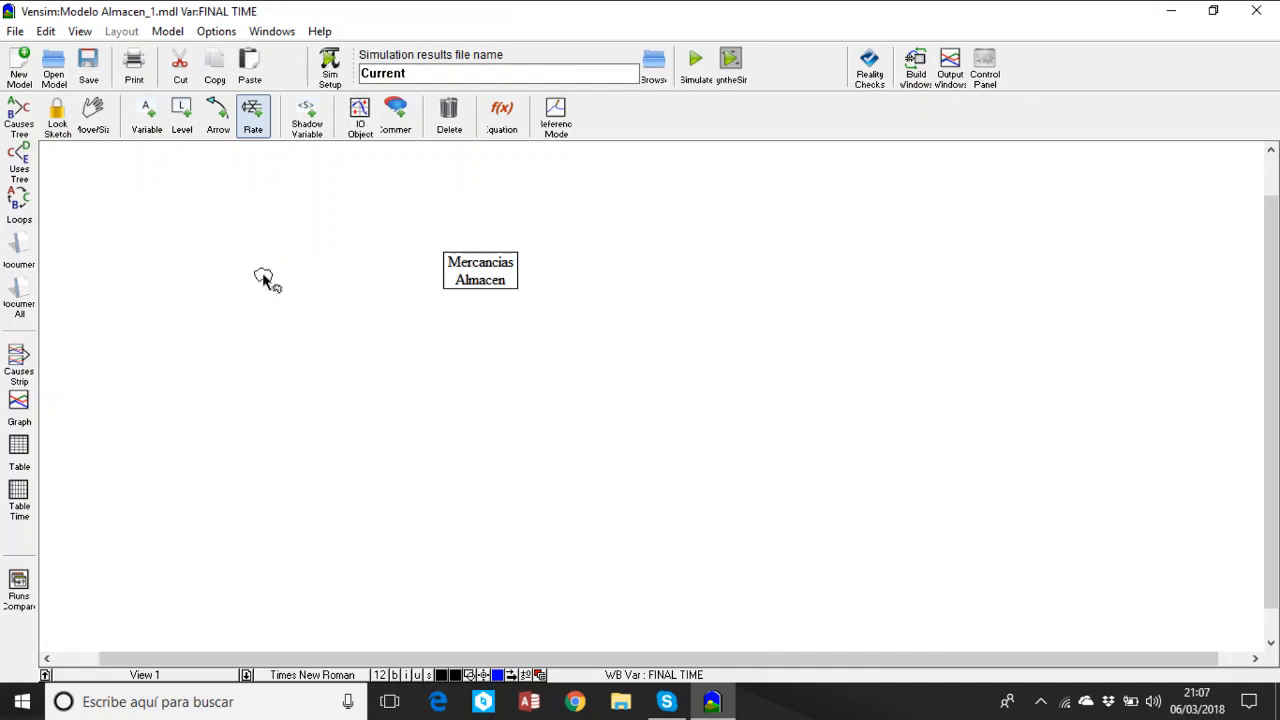
{"action": "left_click", "coordinate": [468, 274]}
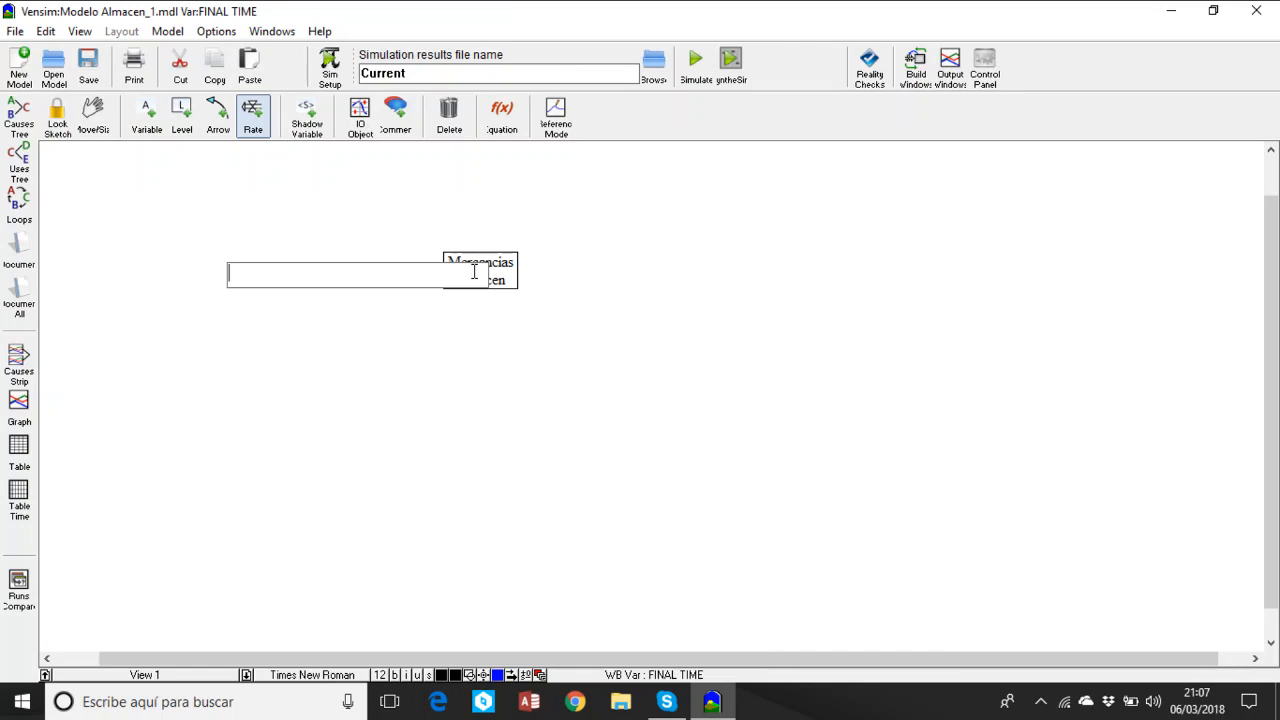
{"action": "type", "text": "Entradas Mercancia"}
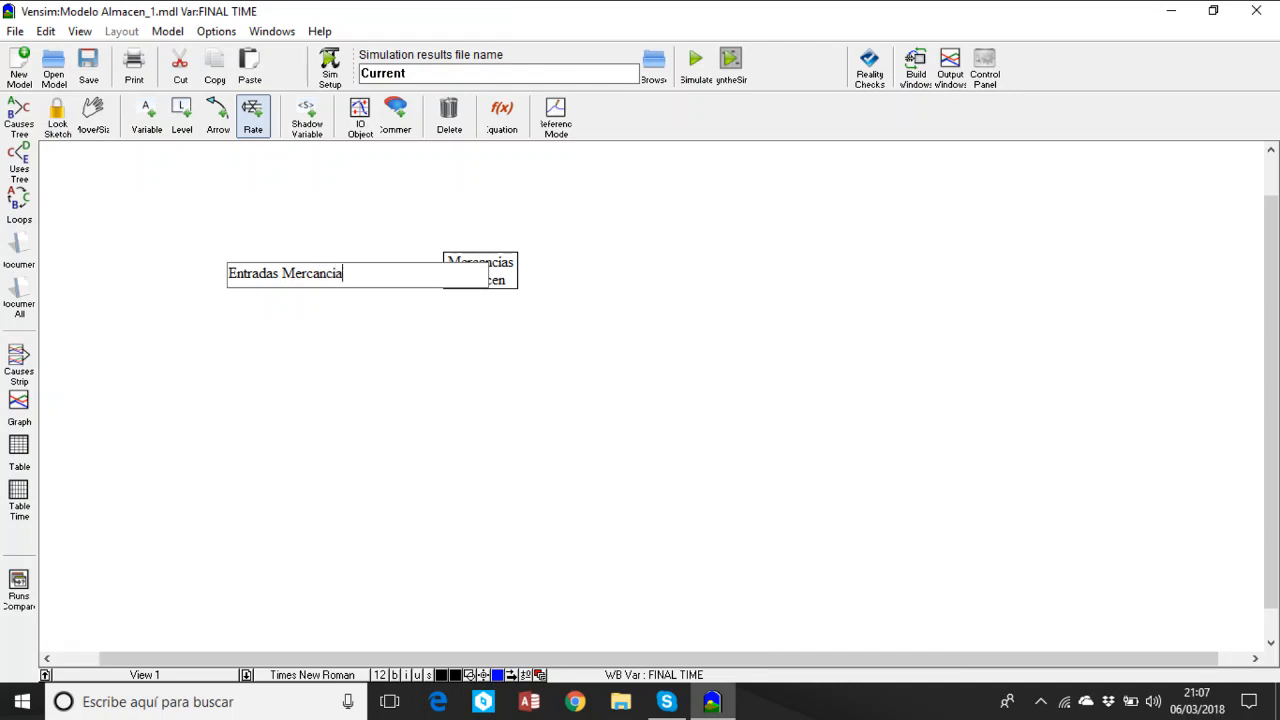
{"action": "key", "text": "Return"}
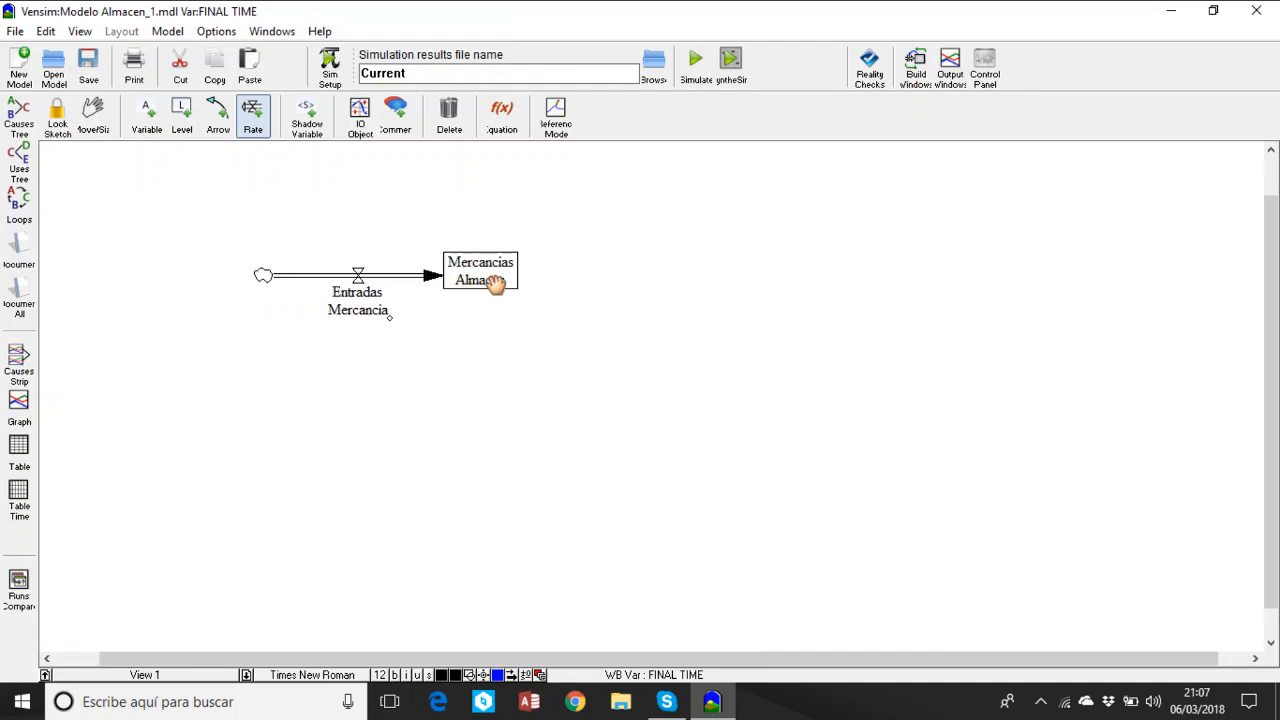
Draw an outflow rate named Salidas Mercancias from the Mercancias Almacen level to a cloud on its right.
{"action": "left_click_drag", "start_coordinate": [496, 283], "coordinate": [739, 270]}
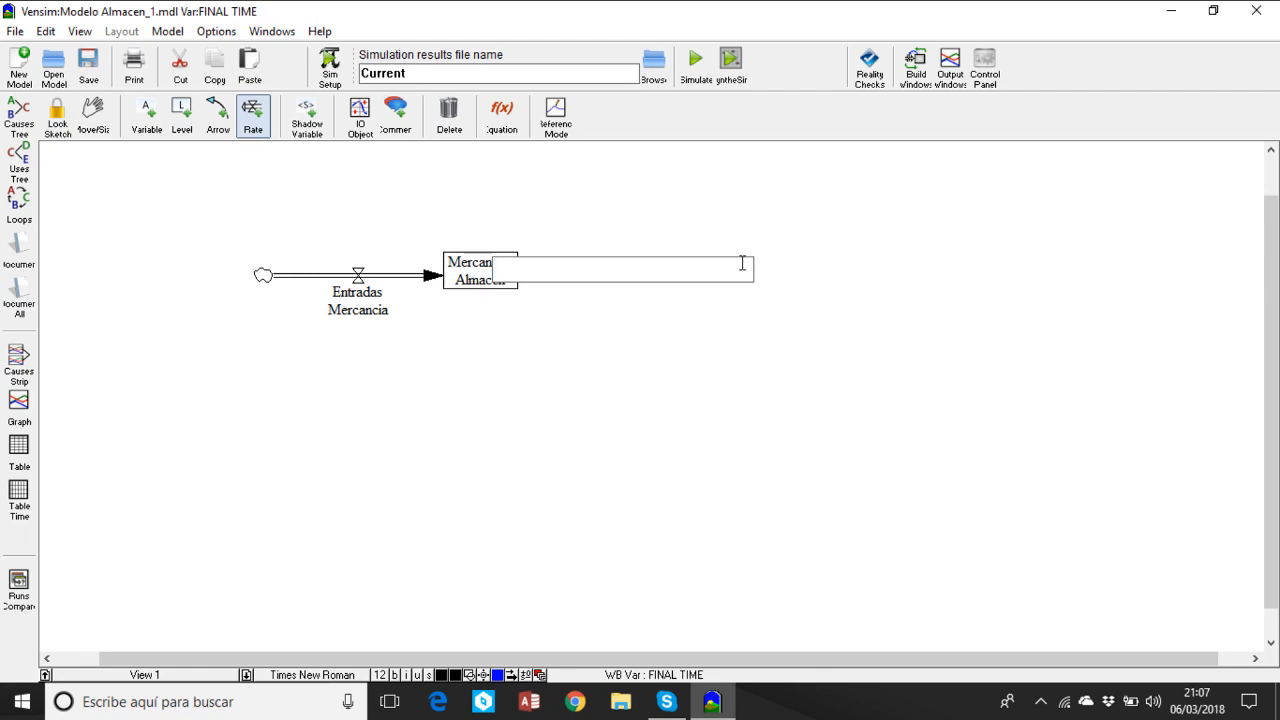
{"action": "type", "text": "Salidas Mercanci"}
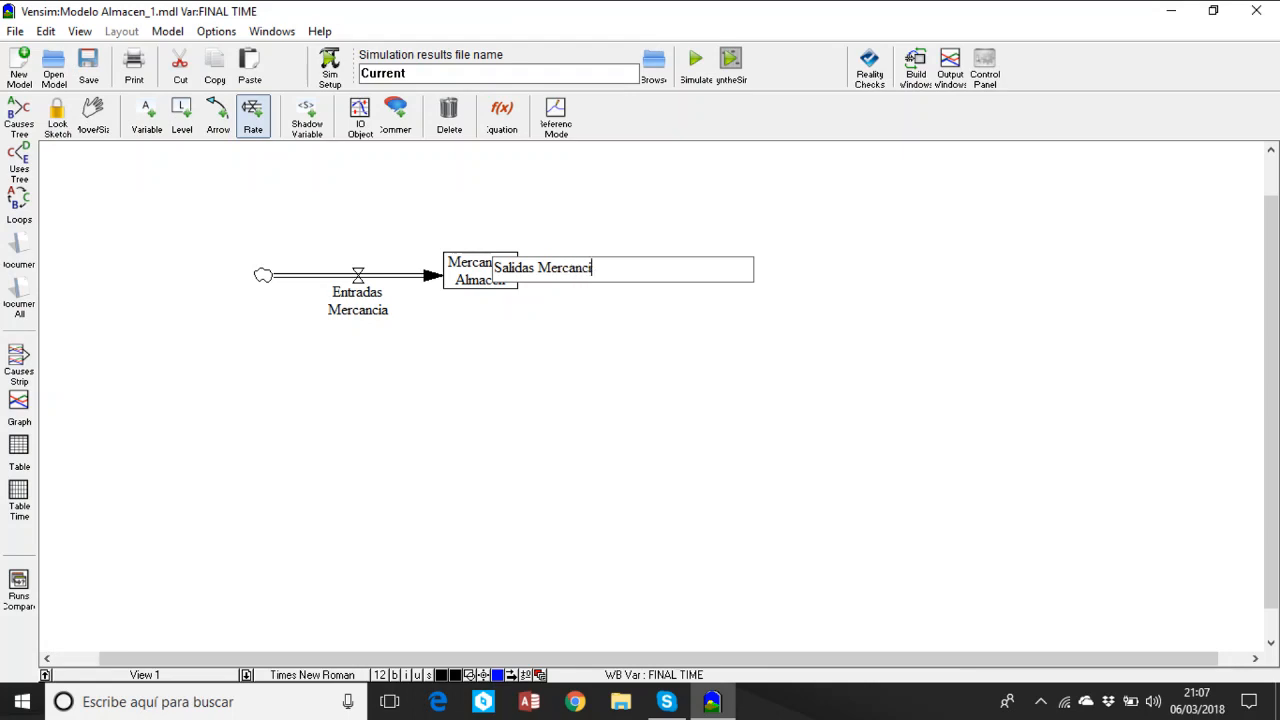
{"action": "type", "text": "as"}
{"action": "left_click", "coordinate": [95, 117]}
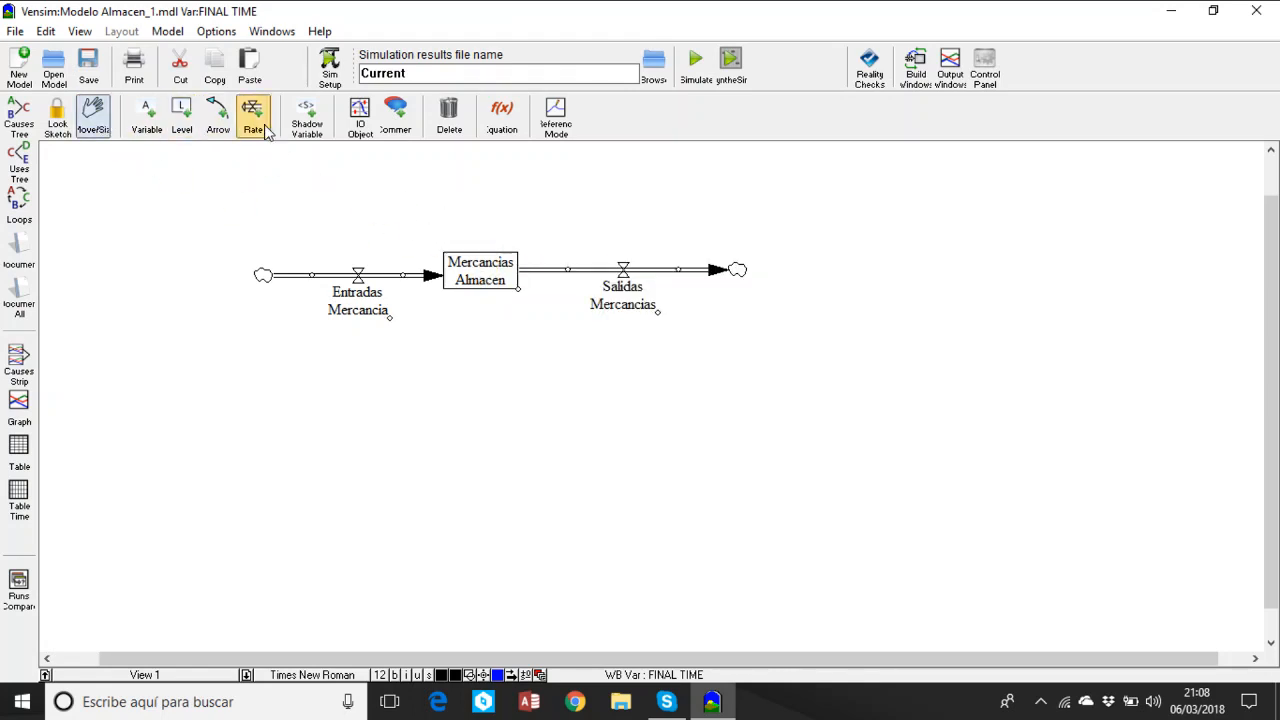
Draw a second outflow rate named Deterioro Mercancias from the Mercancias Almacen level down to a cloud below it.
{"action": "left_click", "coordinate": [262, 126]}
{"action": "left_click", "coordinate": [497, 284]}
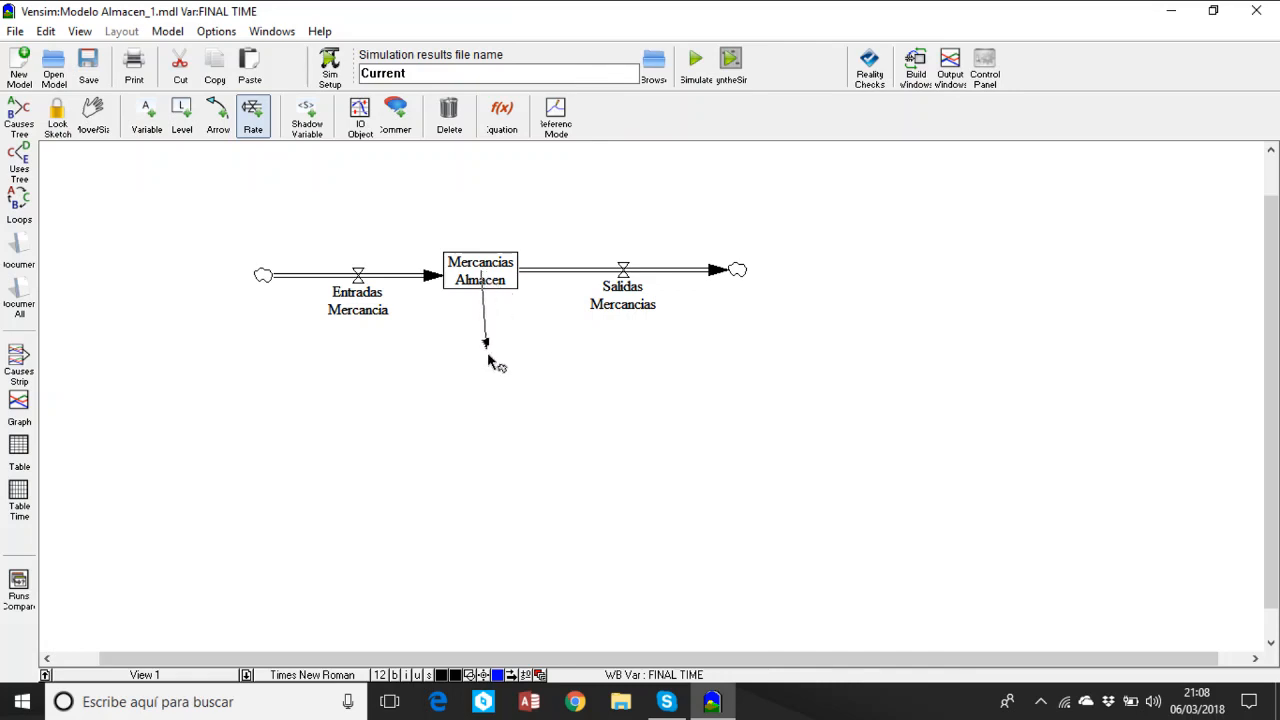
{"action": "left_click", "coordinate": [484, 434]}
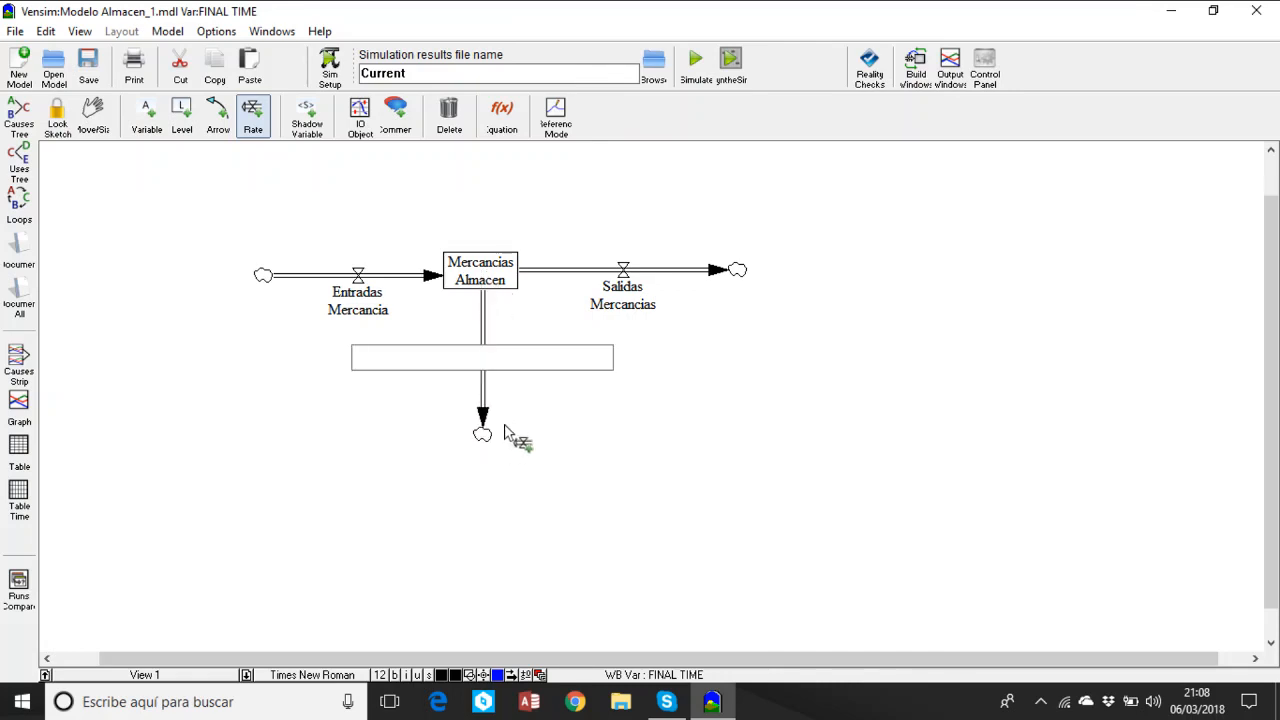
{"action": "type", "text": "Deterioro "}
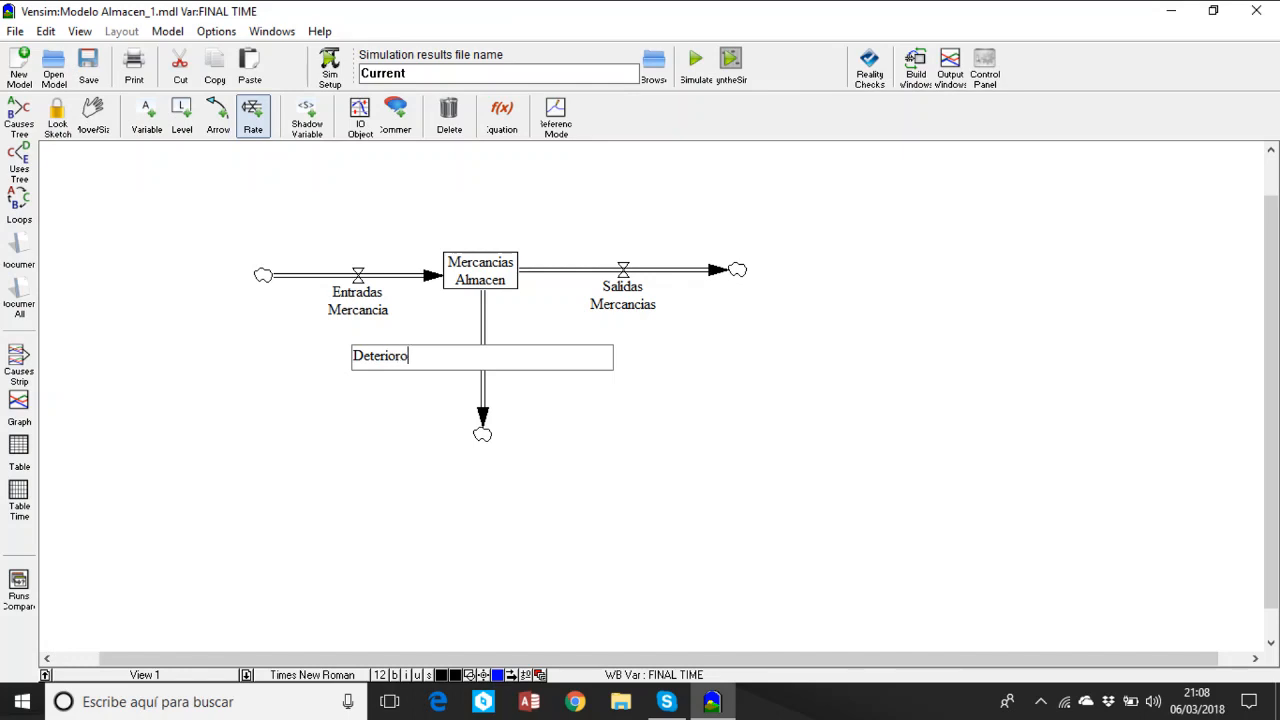
{"action": "type", "text": "Mercancias"}
{"action": "key", "text": "Return"}
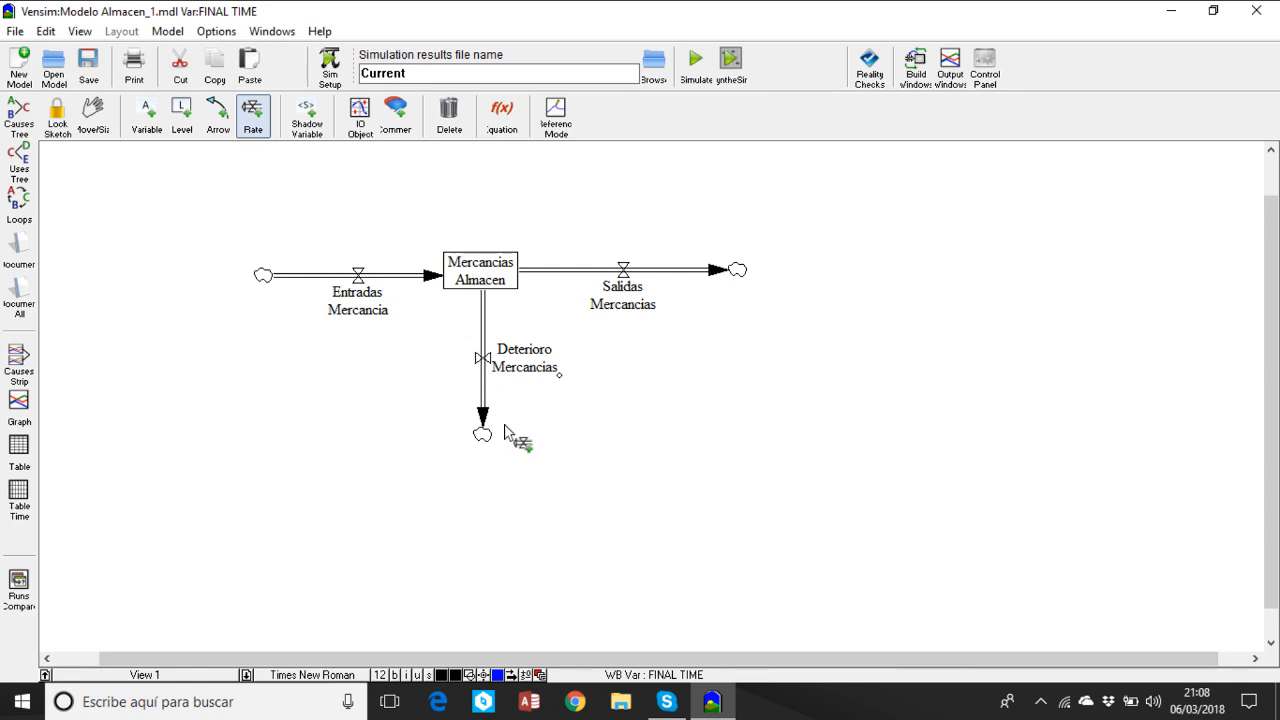
{"action": "left_click", "coordinate": [92, 114]}
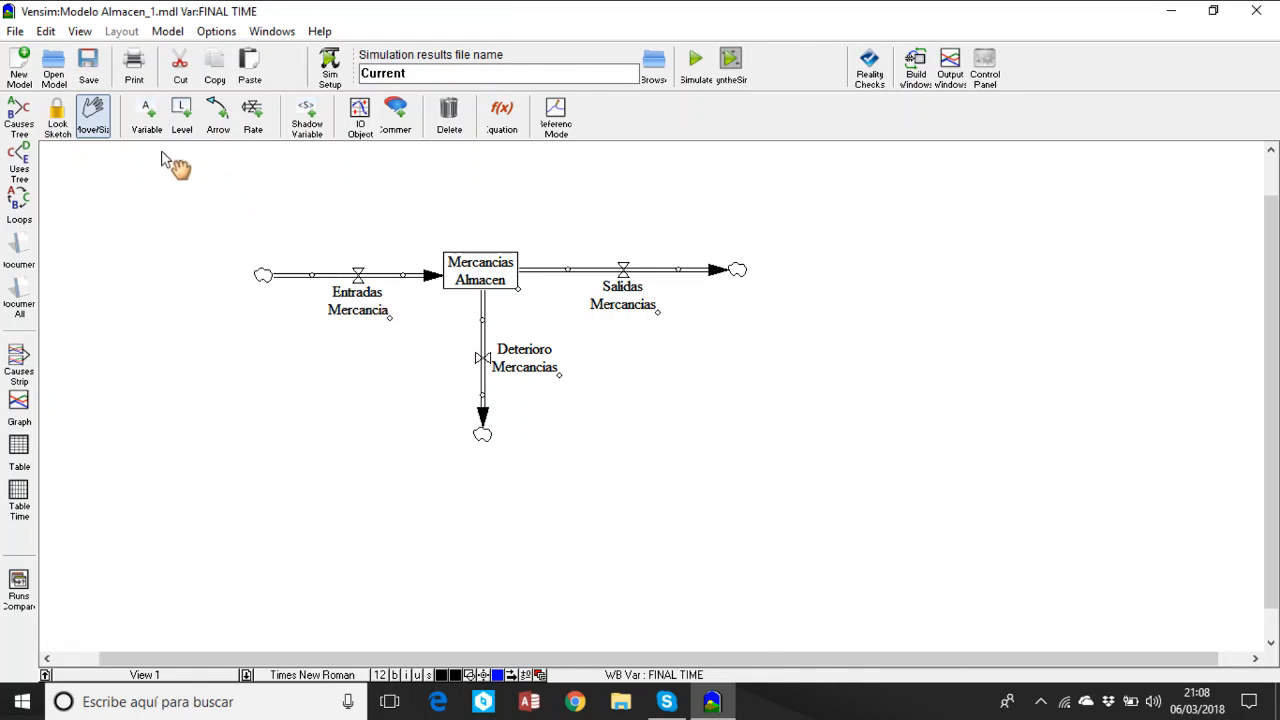
Add a variable named Tasa entradas Mercancias below and left of the Entradas Mercancia rate.
{"action": "left_click", "coordinate": [146, 116]}
{"action": "left_click", "coordinate": [224, 388]}
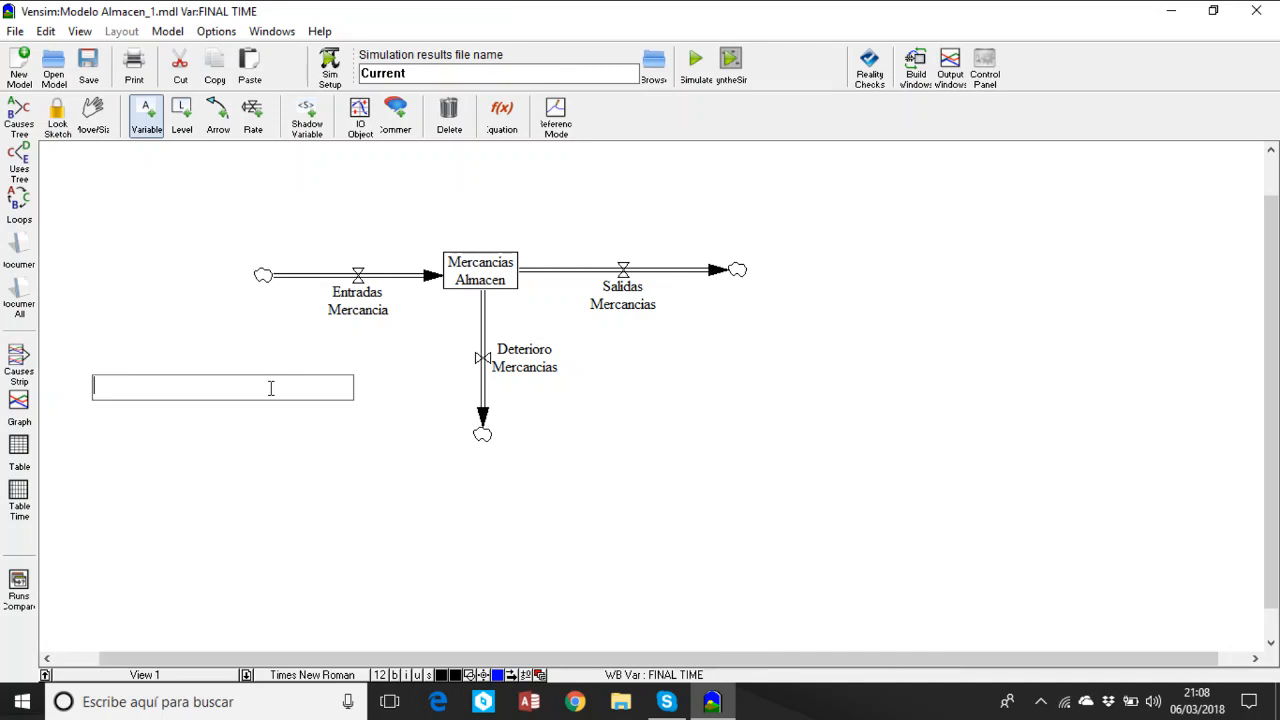
{"action": "type", "text": "Tasa entradas Mercancias"}
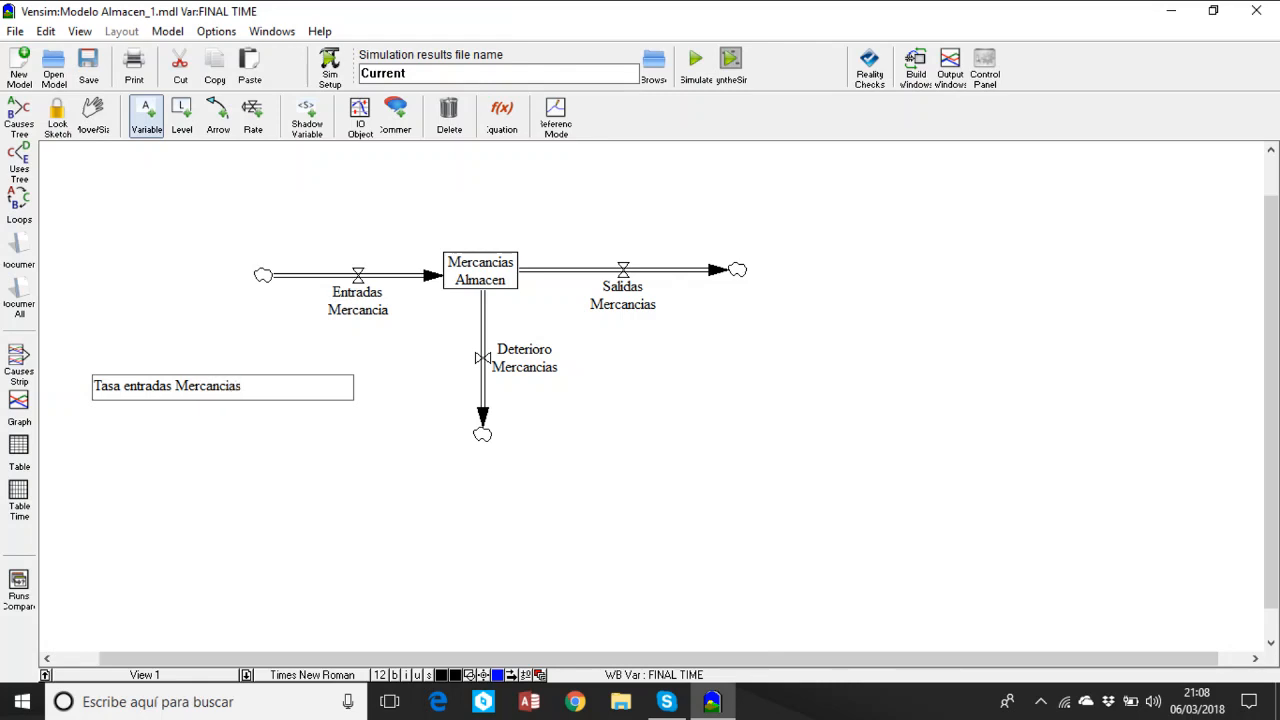
{"action": "left_click", "coordinate": [95, 125]}
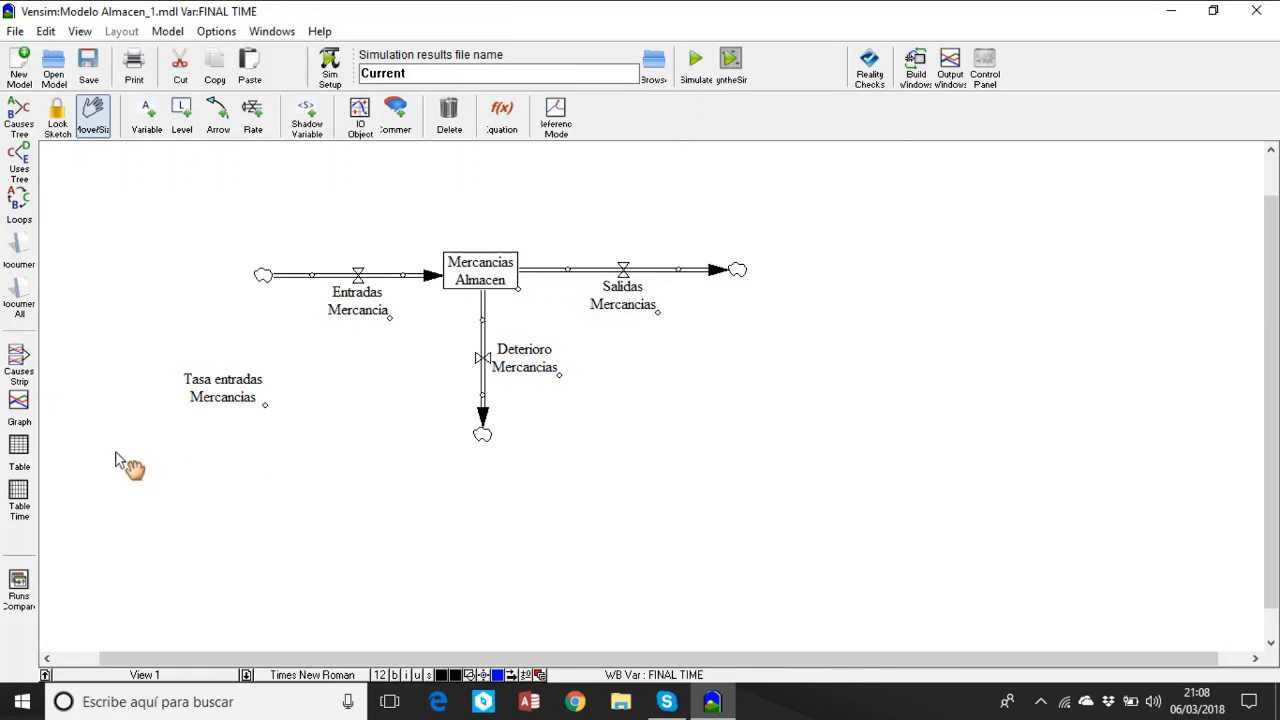
Connect the Tasa entradas Mercancias variable to the Entradas Mercancia rate with an arrow.
{"action": "left_click", "coordinate": [217, 118]}
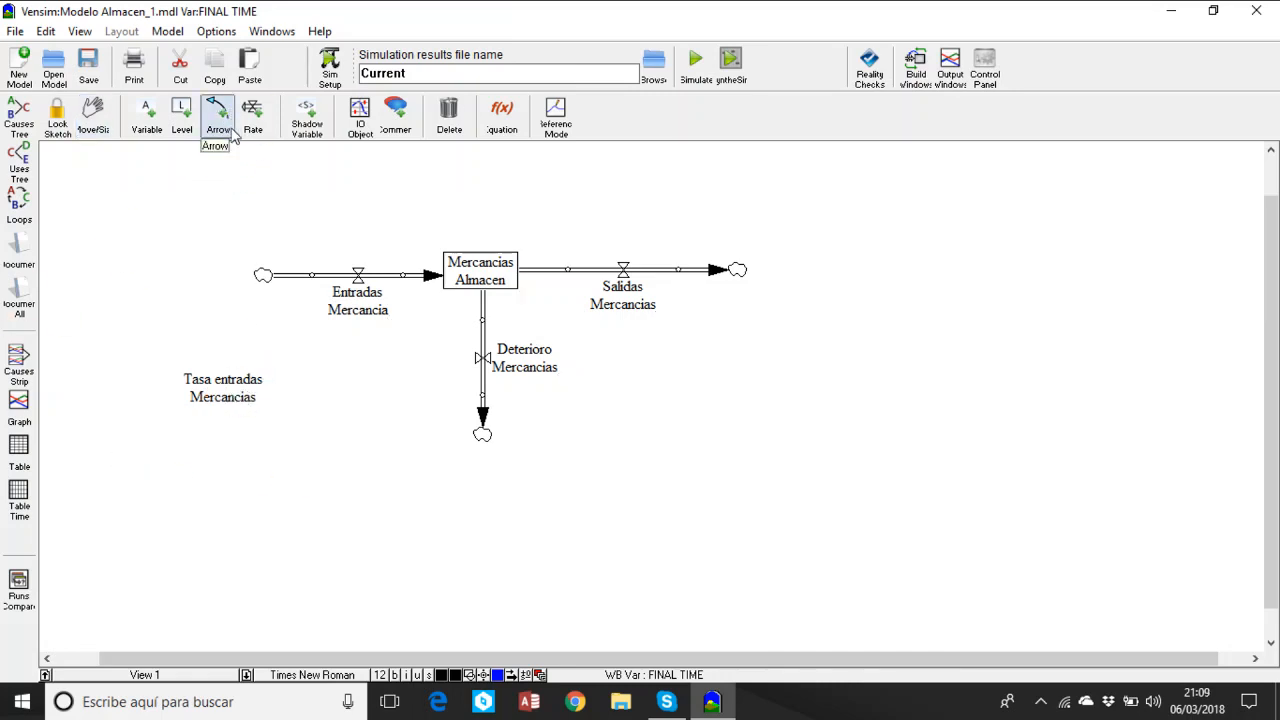
{"action": "left_click", "coordinate": [245, 390]}
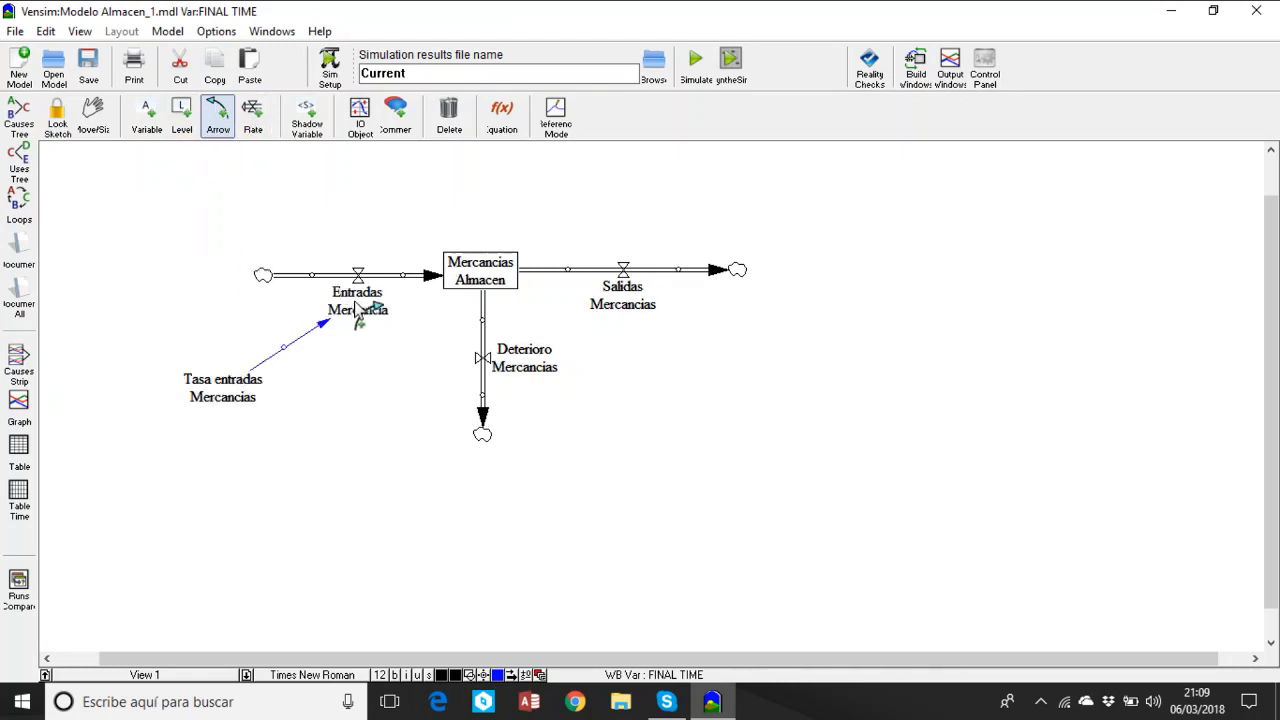
{"action": "left_click", "coordinate": [357, 303]}
{"action": "left_click", "coordinate": [93, 115]}
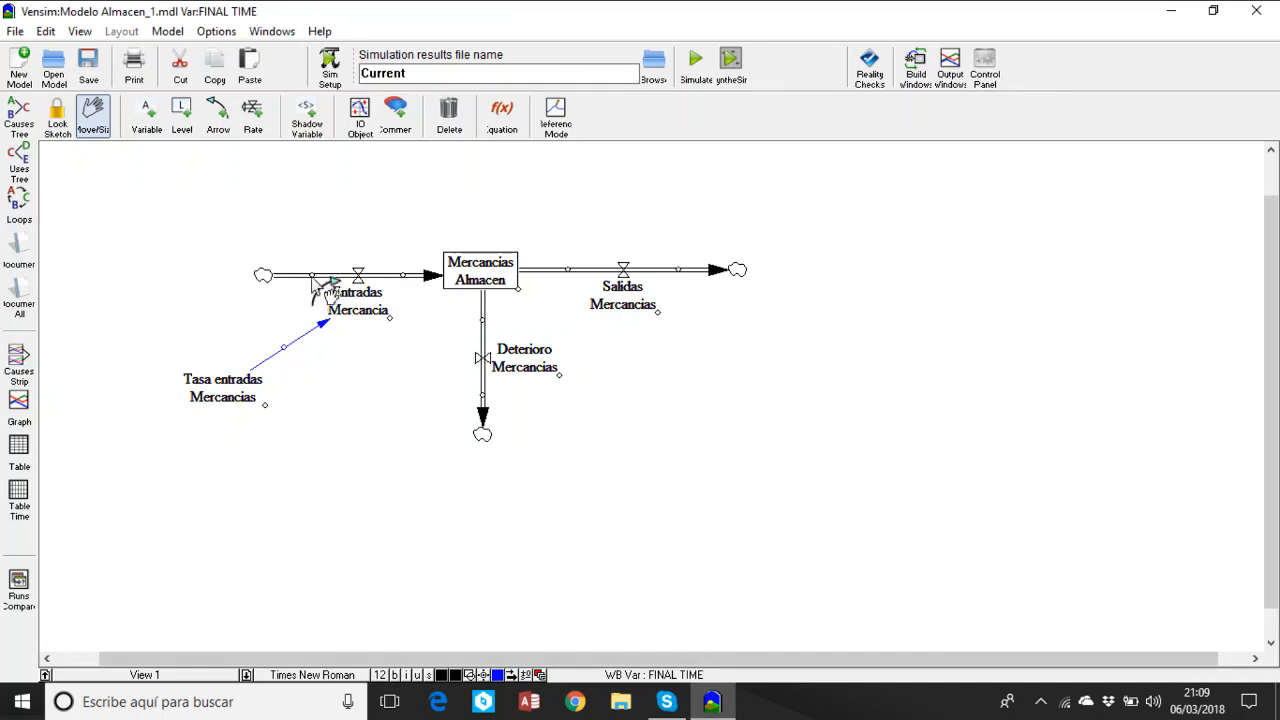
Add a variable named Tasa deterioro mercancias below and left of the Deterioro Mercancias rate.
{"action": "left_click", "coordinate": [152, 128]}
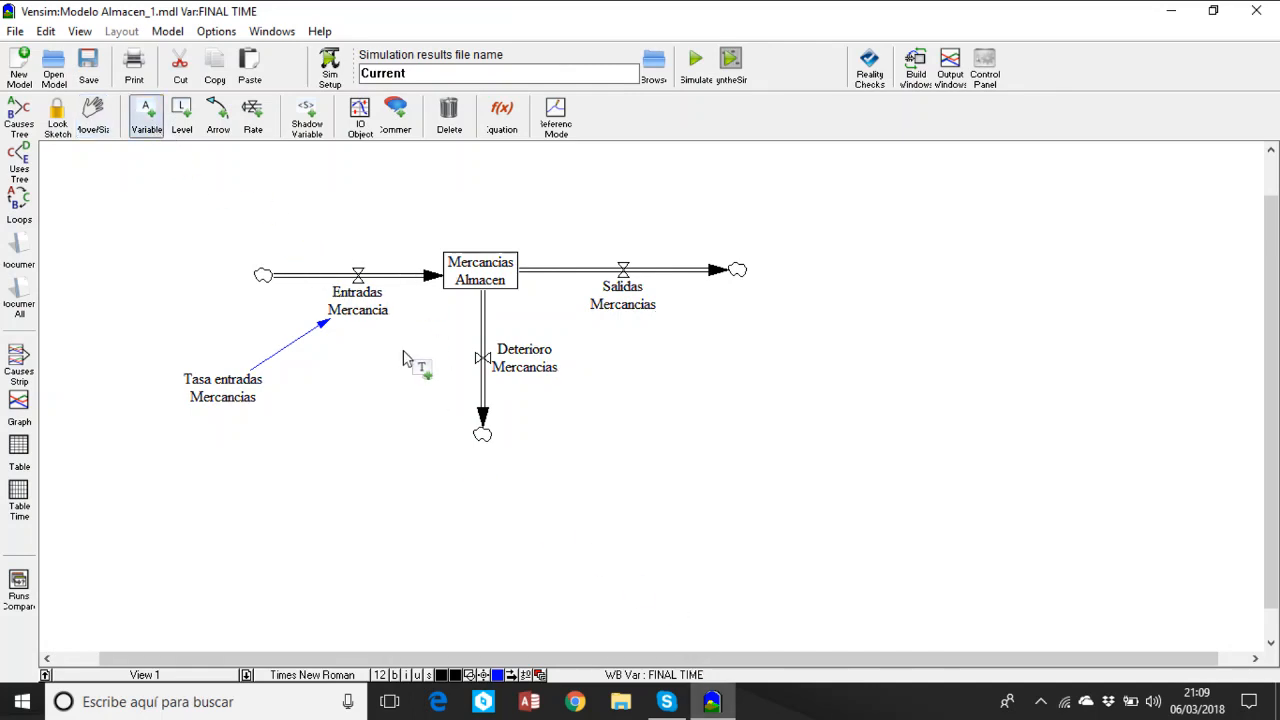
{"action": "left_click", "coordinate": [380, 448]}
{"action": "type", "text": "Tasa"}
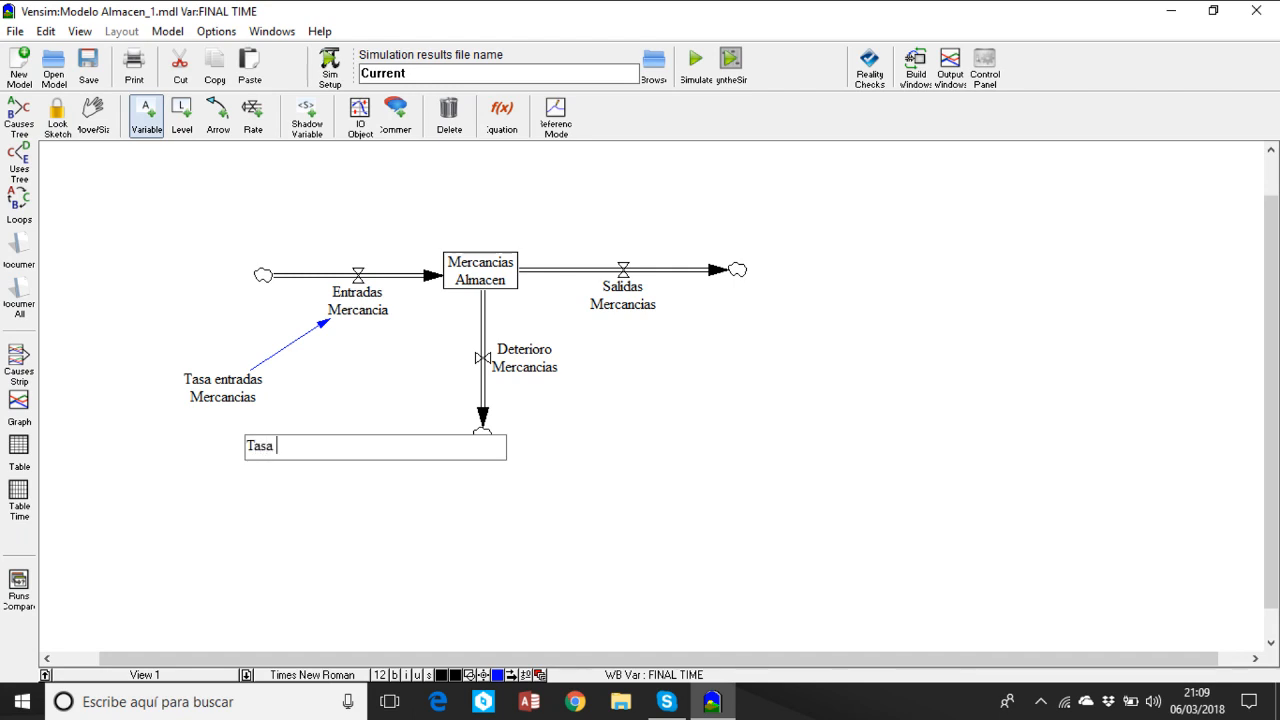
{"action": "type", "text": " deterioro mercancias"}
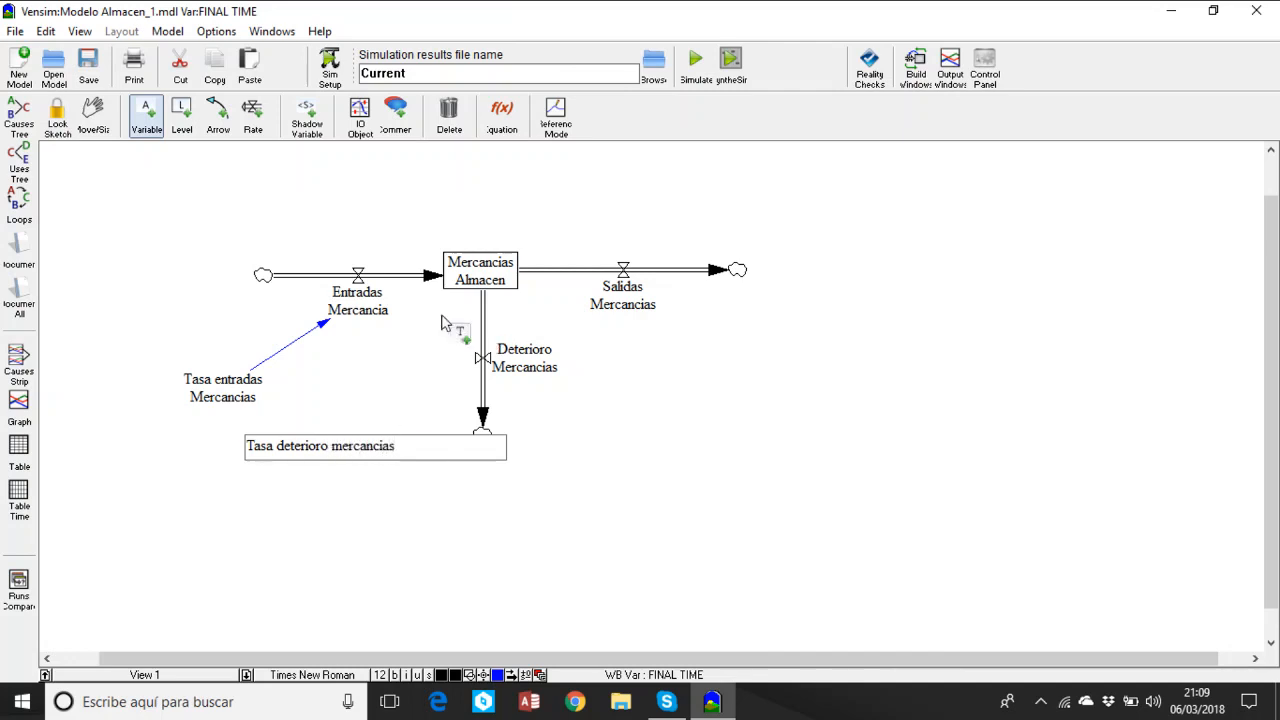
{"action": "left_click", "coordinate": [93, 115]}
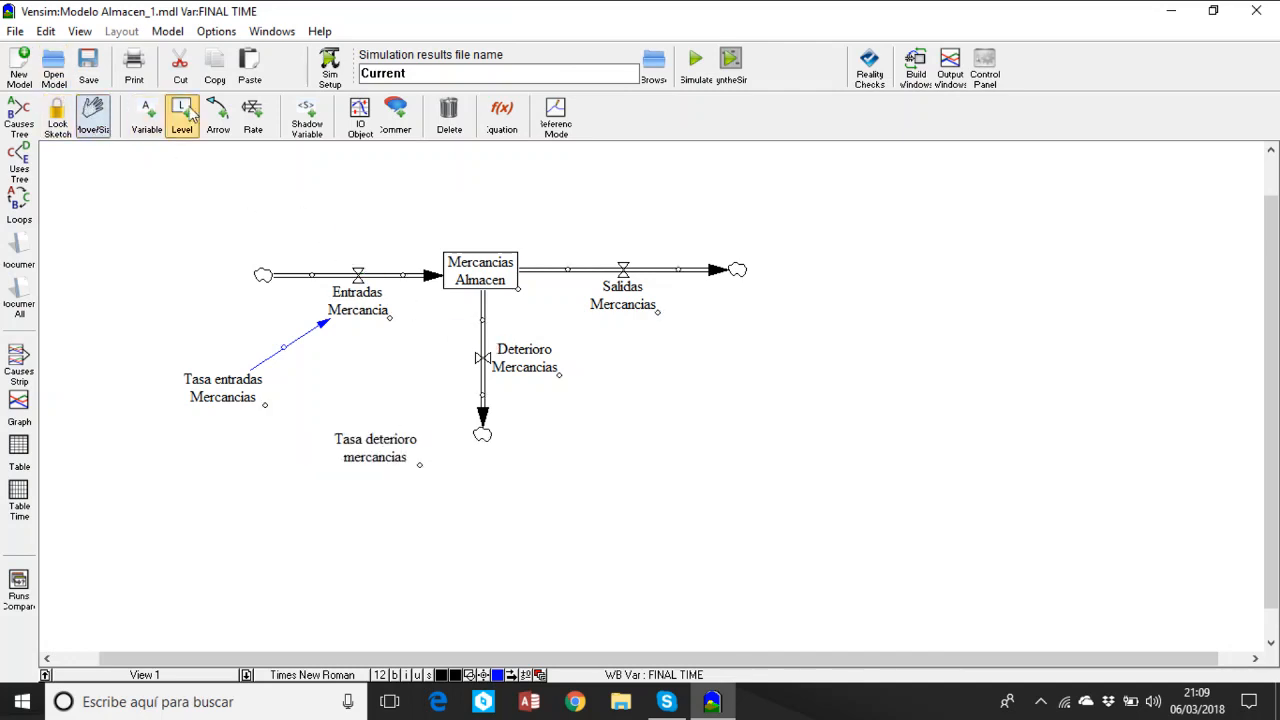
Connect the Tasa deterioro mercancias variable and the Mercancias Almacen level to the Deterioro Mercancias rate with arrows.
{"action": "left_click", "coordinate": [218, 115]}
{"action": "left_click", "coordinate": [370, 447]}
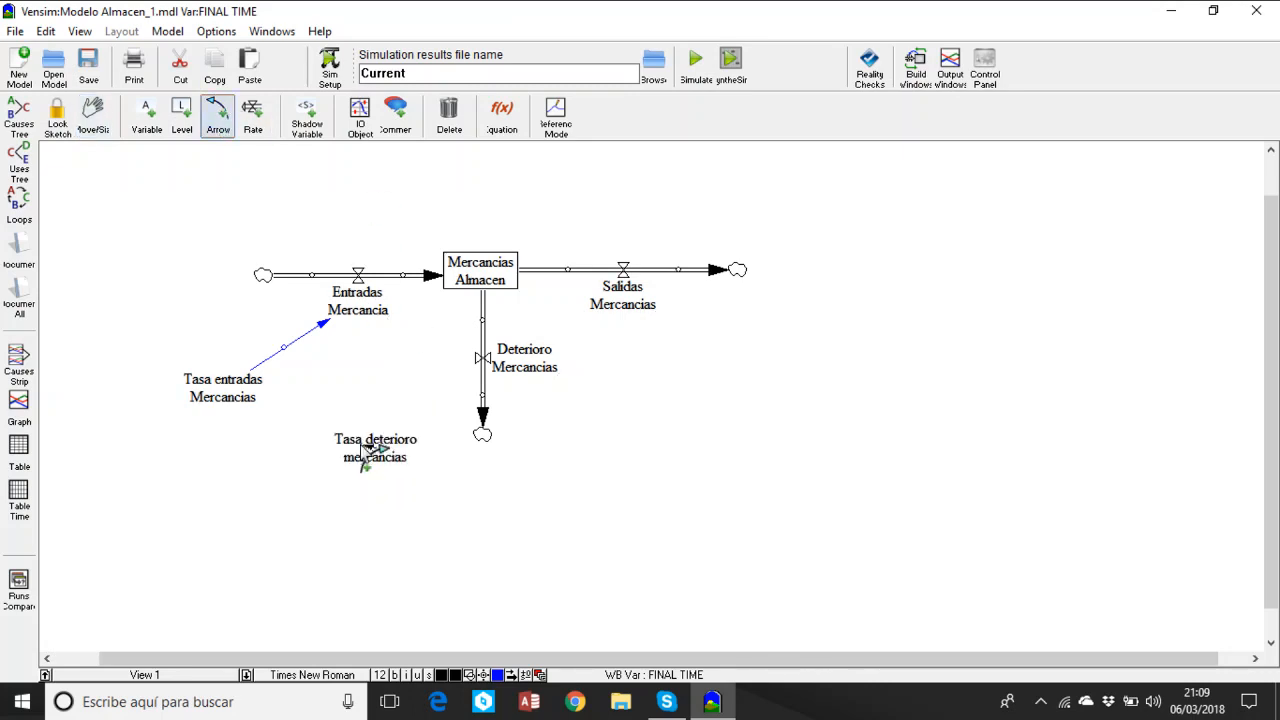
{"action": "left_click", "coordinate": [500, 368]}
{"action": "left_click", "coordinate": [500, 368]}
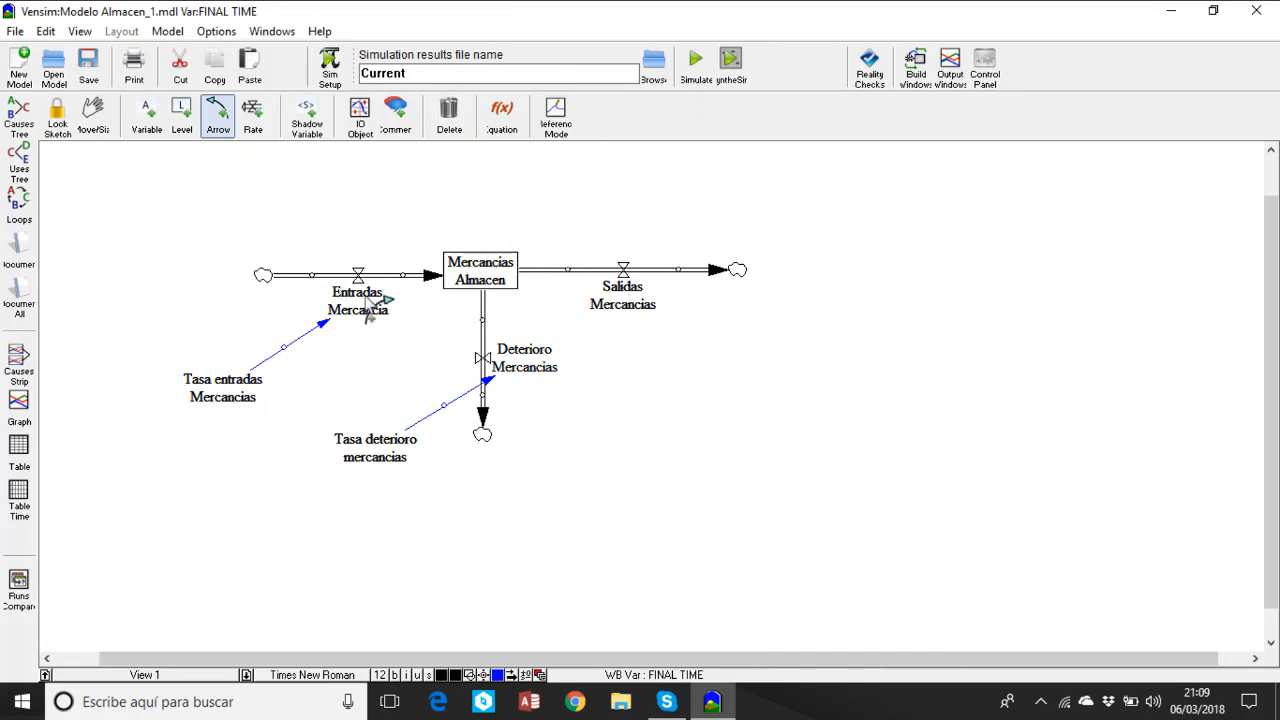
{"action": "left_click", "coordinate": [494, 275]}
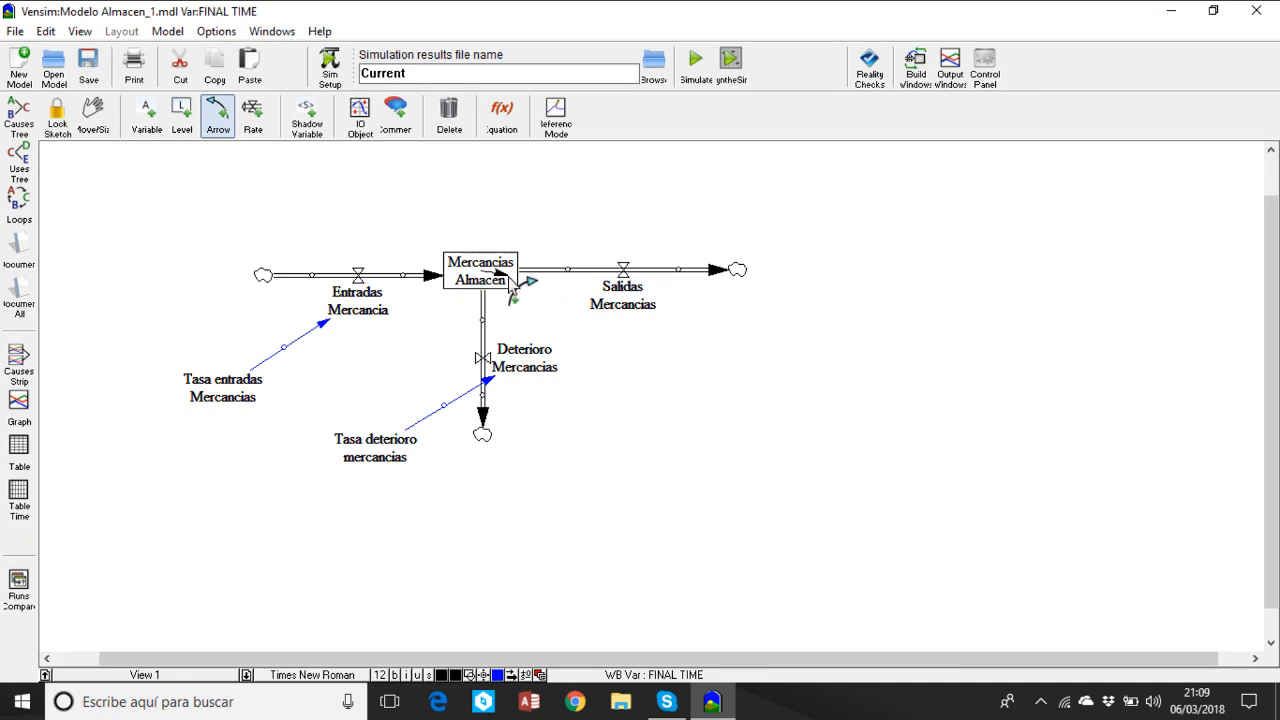
{"action": "left_click", "coordinate": [530, 364]}
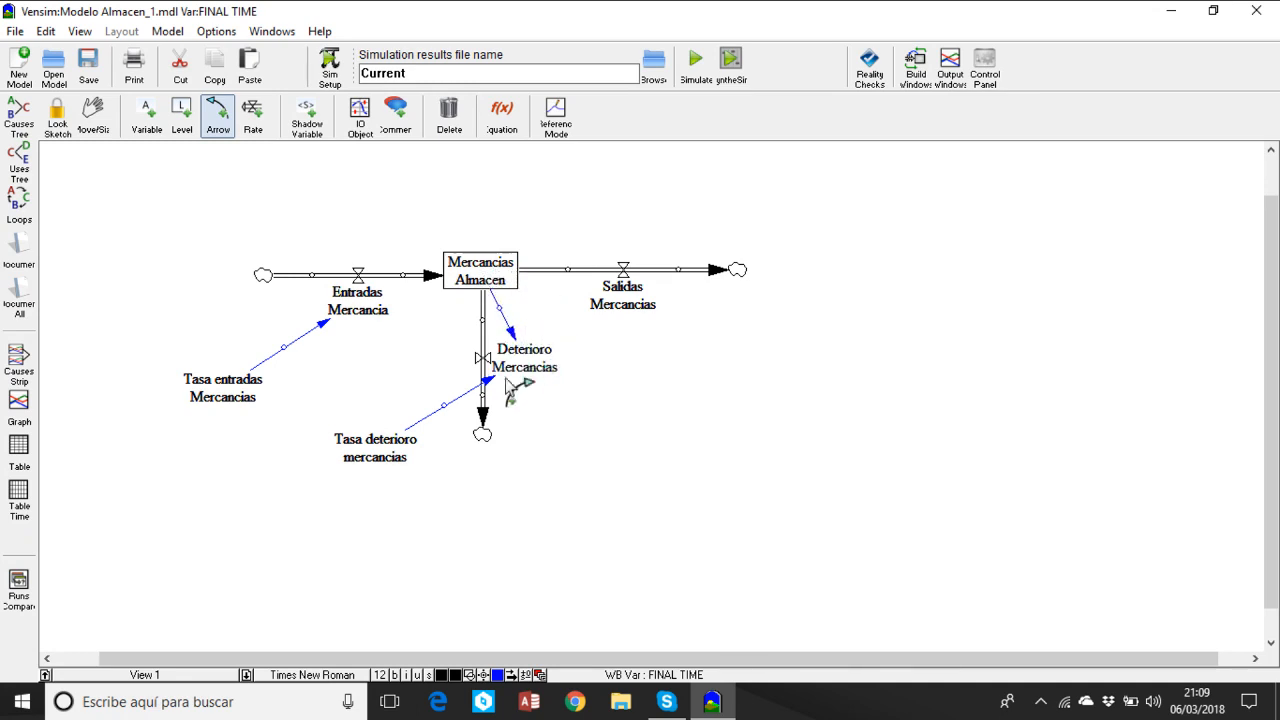
{"action": "left_click", "coordinate": [92, 117]}
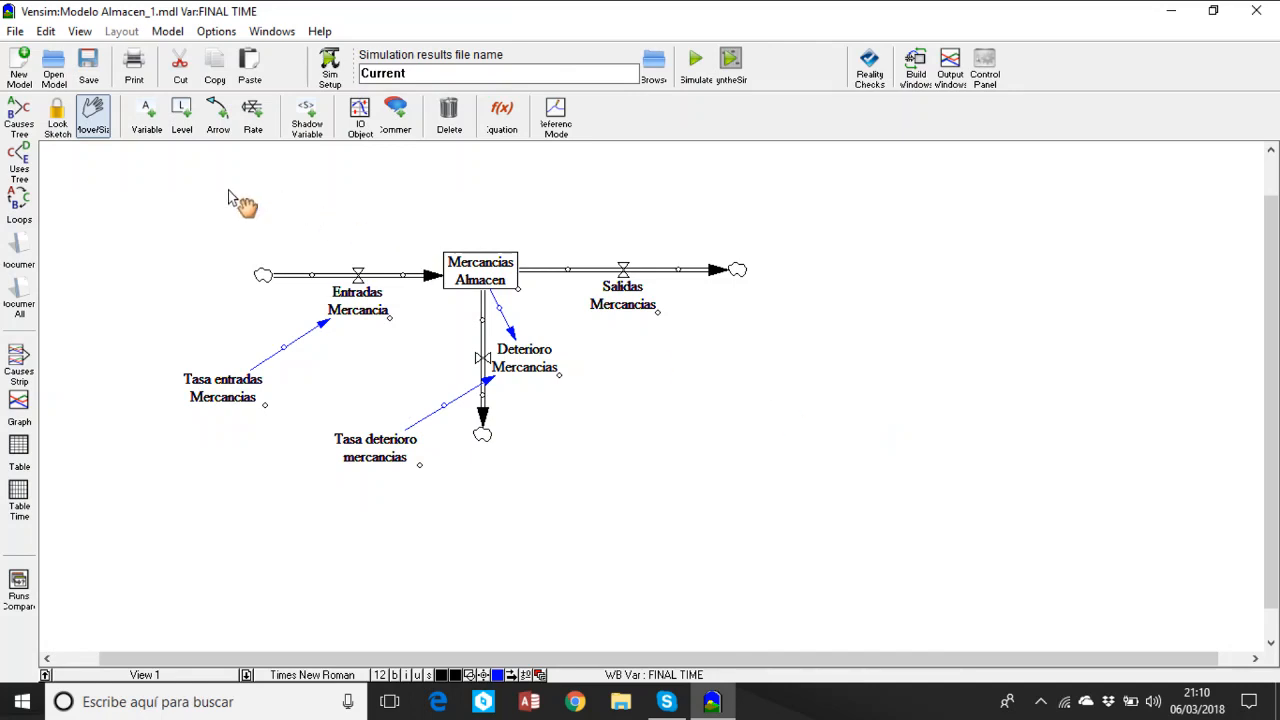
Add a variable named Salidas deseadas de mercancias below and right of the Salidas Mercancias rate.
{"action": "left_click", "coordinate": [148, 118]}
{"action": "left_click", "coordinate": [846, 362]}
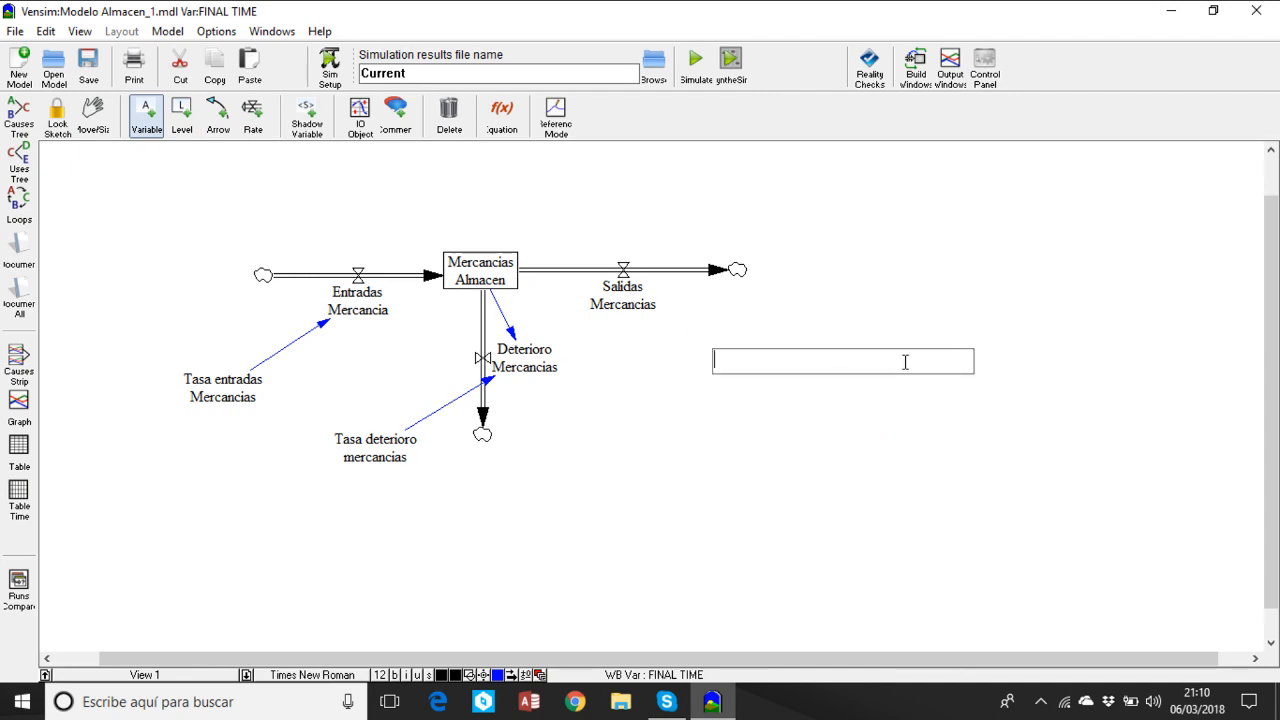
{"action": "type", "text": "Salidas deseadas de "}
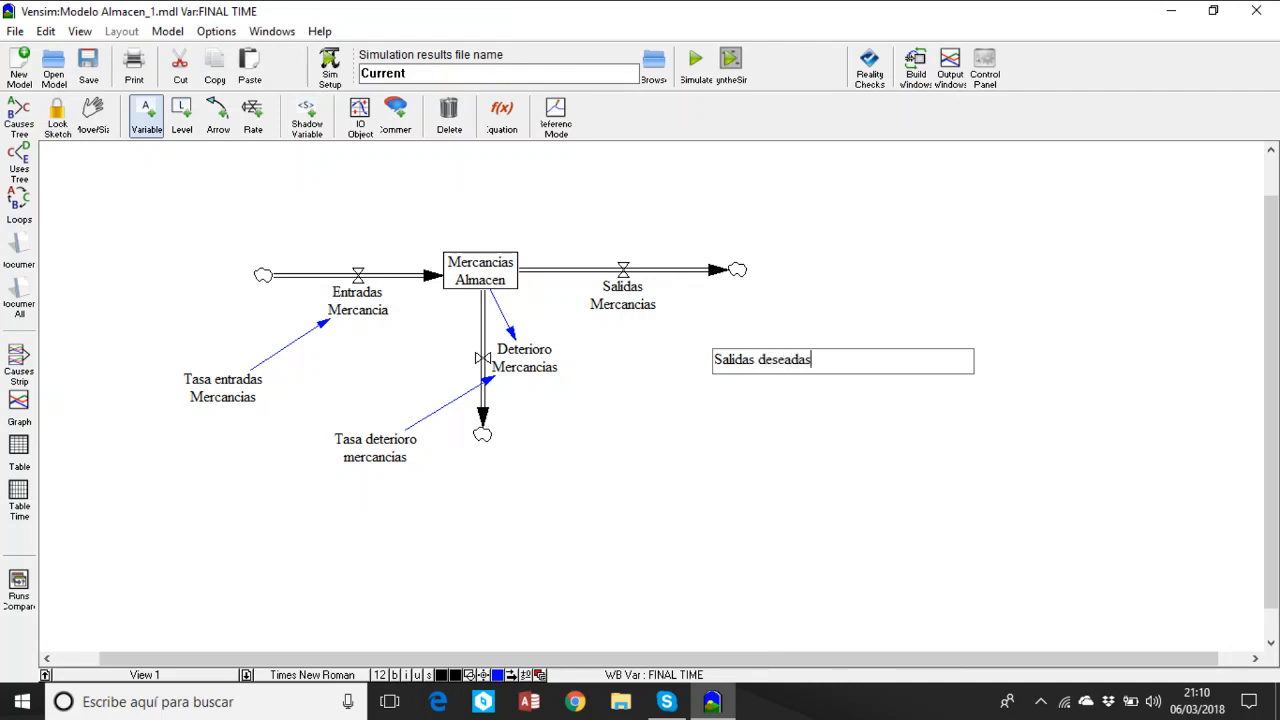
{"action": "type", "text": "mercancis"}
{"action": "key", "text": "BackSpace"}
{"action": "type", "text": "as"}
{"action": "key", "text": "Return"}
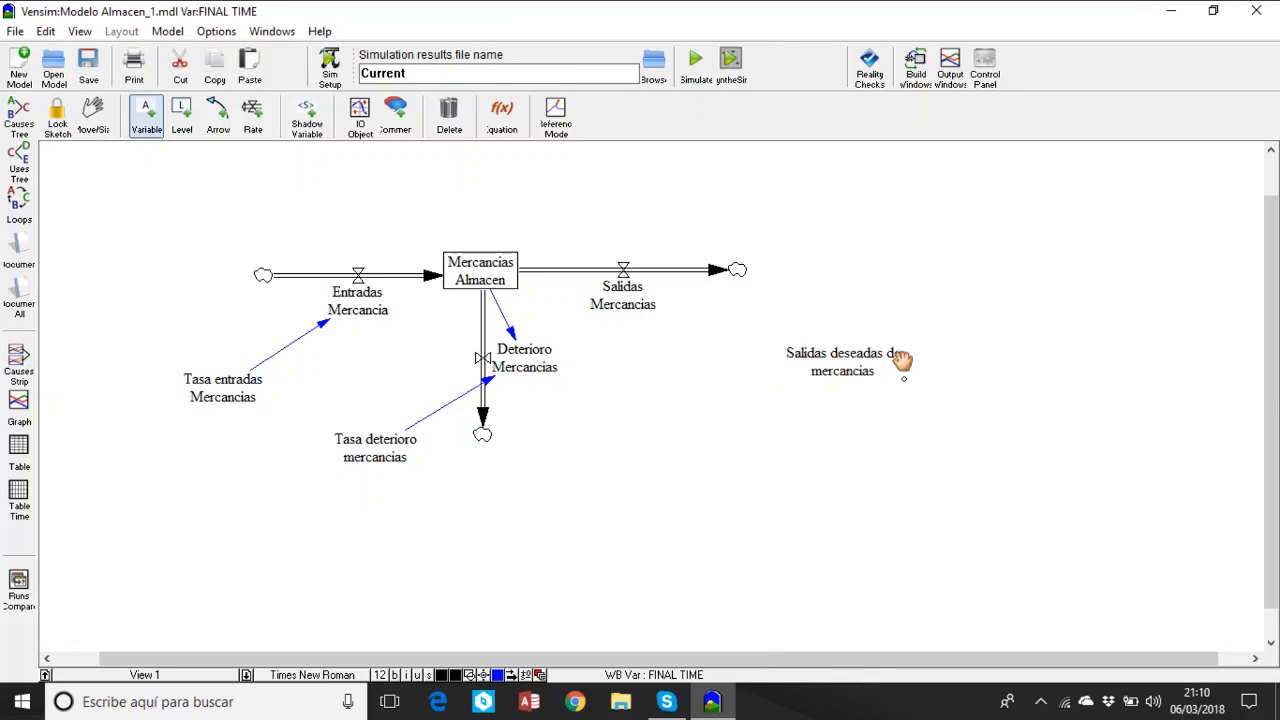
Connect the Salidas deseadas de mercancias variable to the Salidas Mercancias rate with an arrow.
{"action": "left_click", "coordinate": [217, 118]}
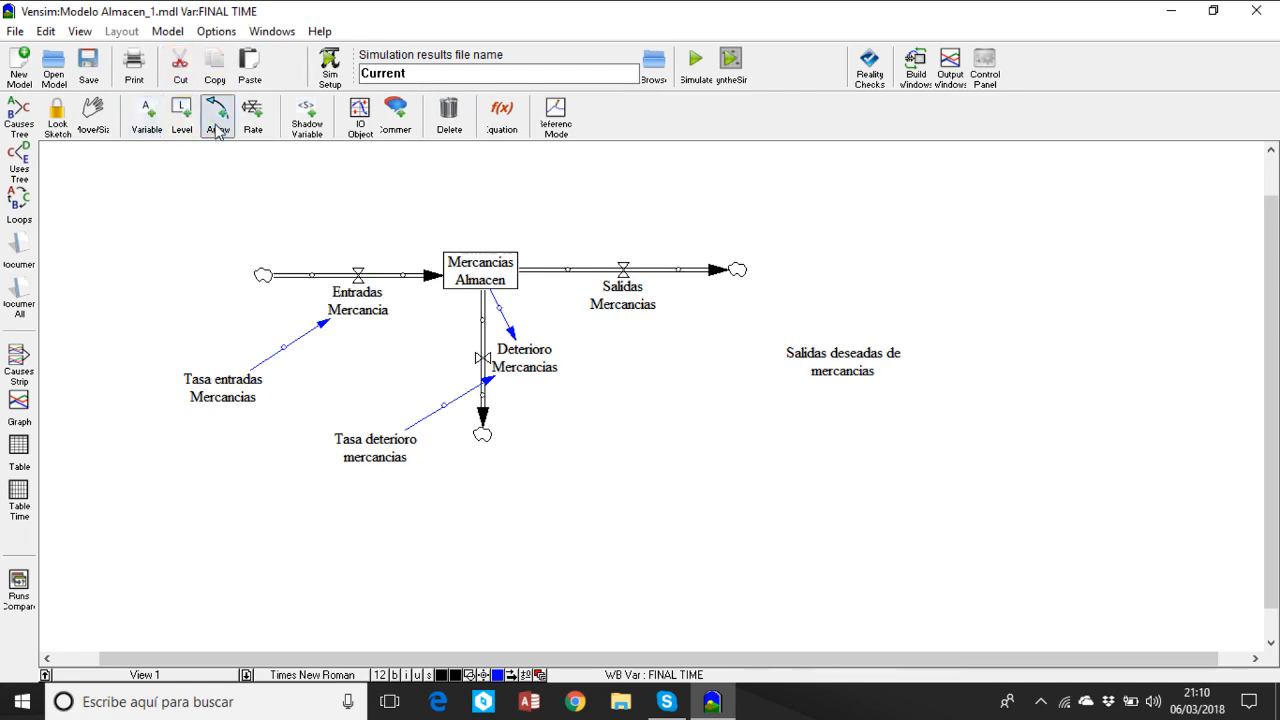
{"action": "left_click", "coordinate": [883, 377]}
{"action": "left_click", "coordinate": [630, 297]}
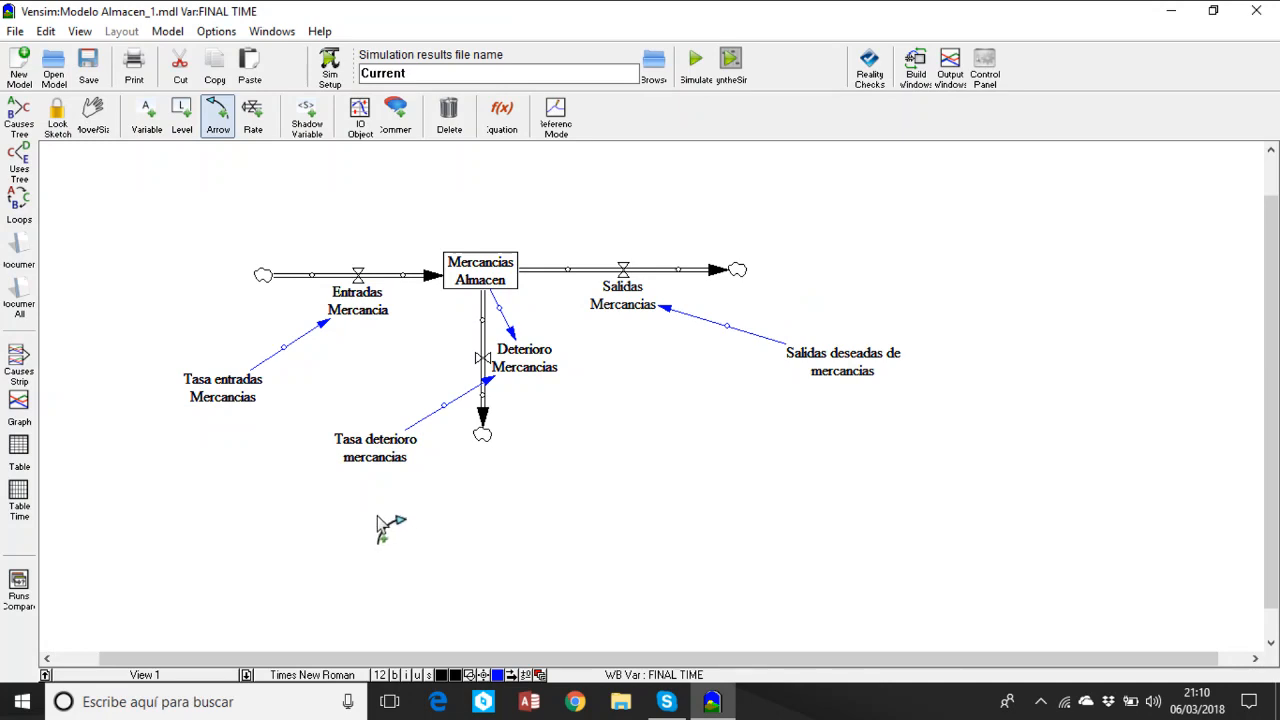
Connect the Mercancias Almacen level to the Salidas Mercancias rate with an arrow and curve it downwards.
{"action": "left_click", "coordinate": [500, 278]}
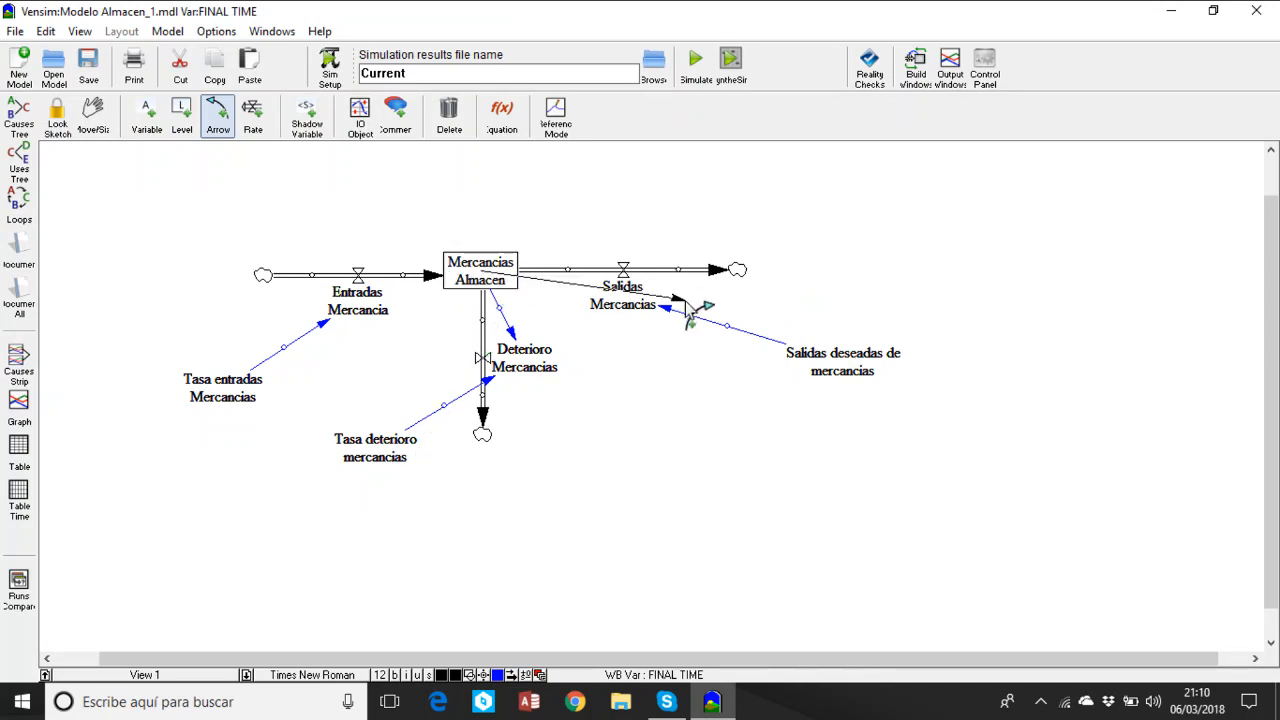
{"action": "left_click", "coordinate": [645, 315]}
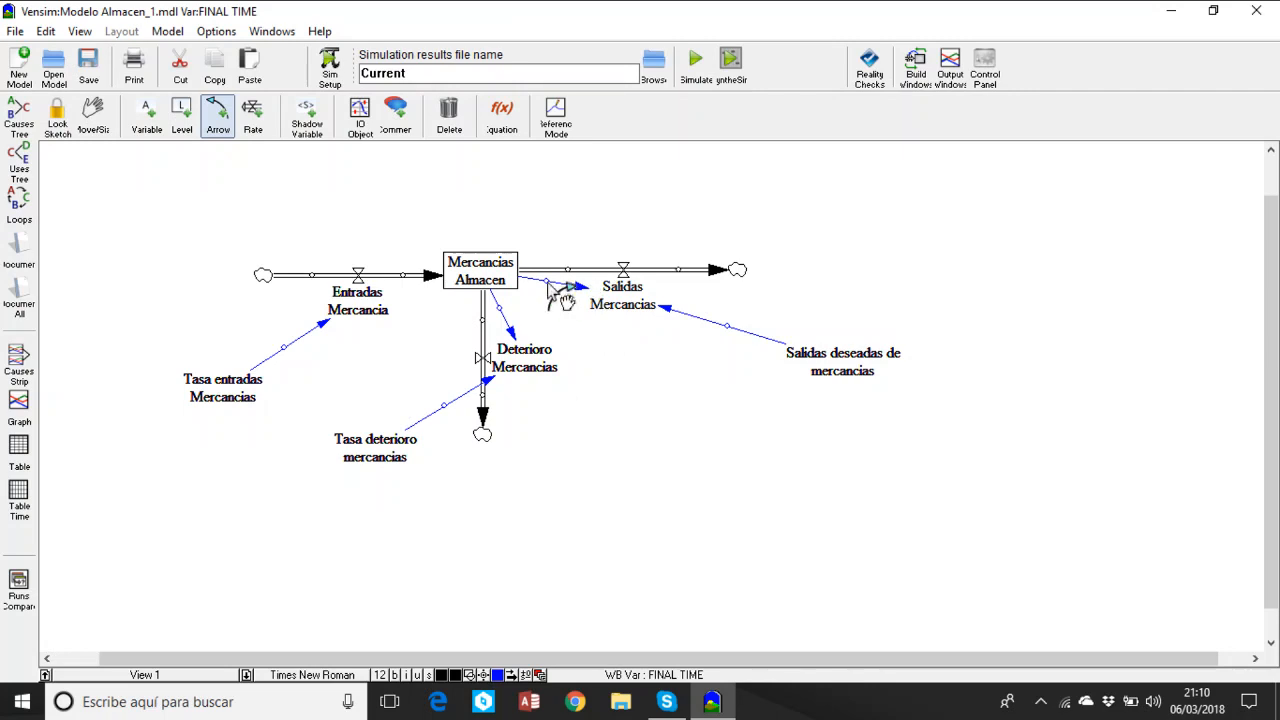
{"action": "left_click_drag", "start_coordinate": [562, 298], "coordinate": [563, 330]}
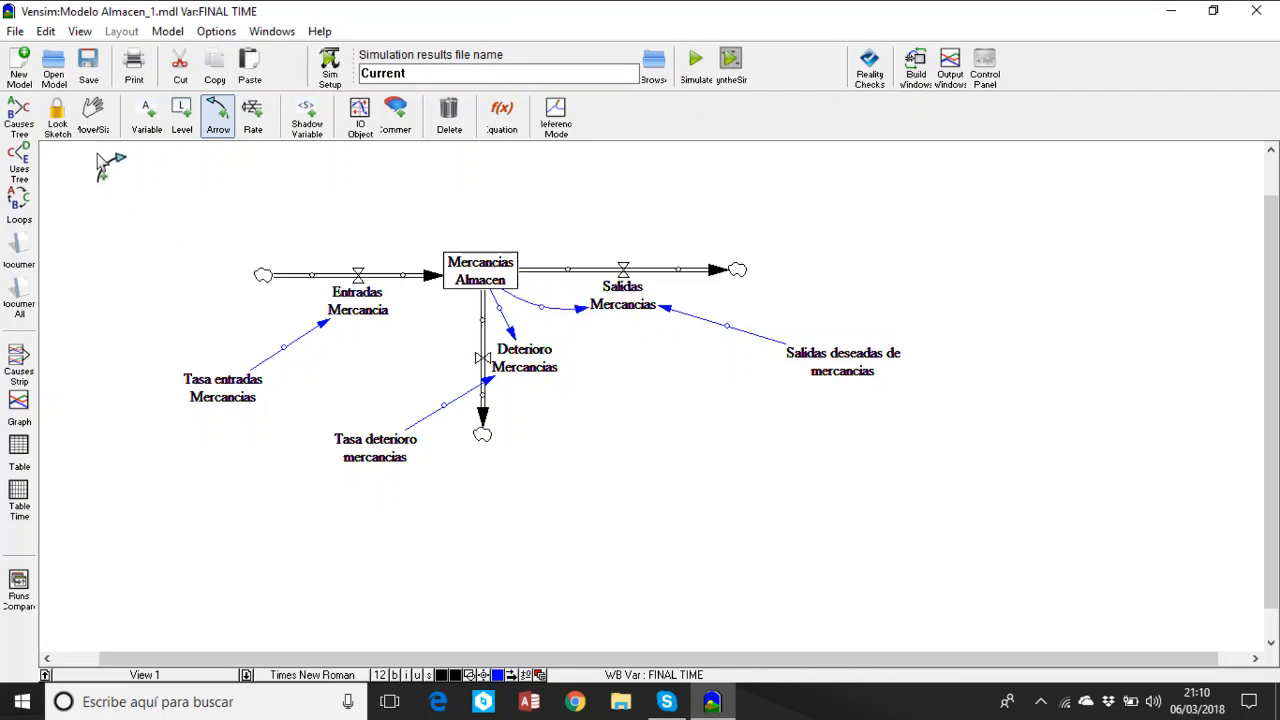
{"action": "left_click", "coordinate": [99, 122]}
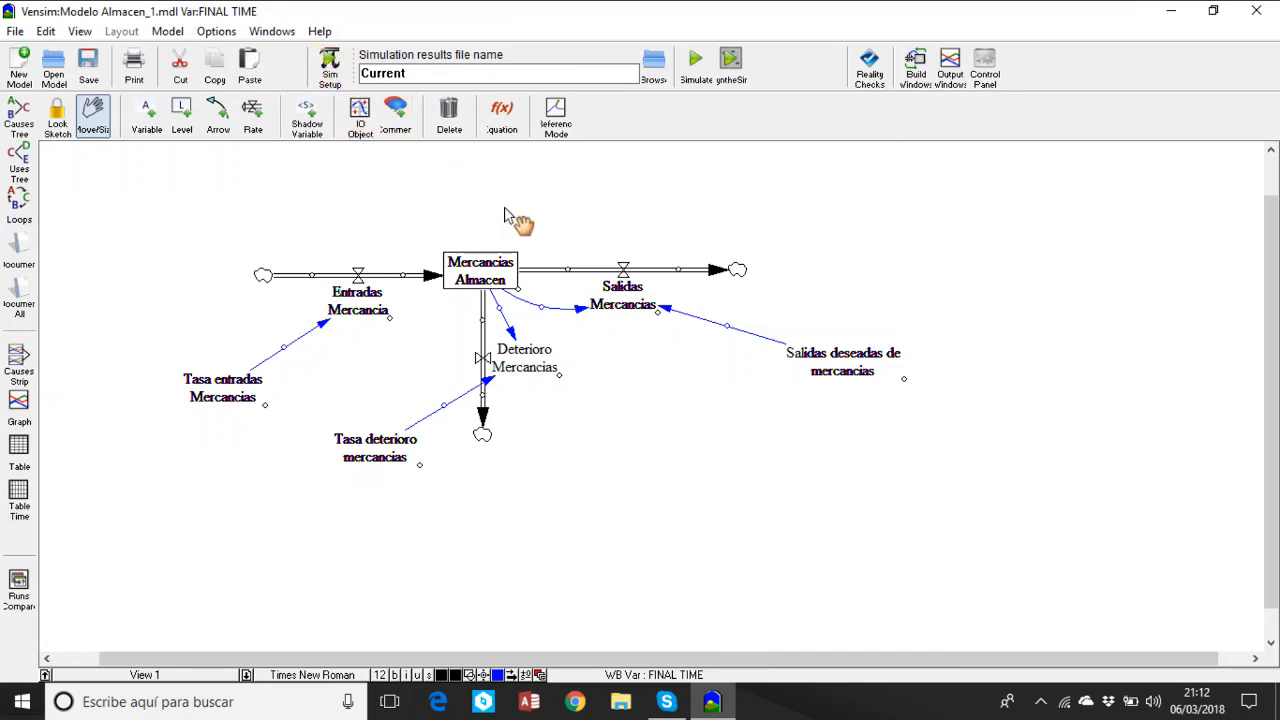
In the equation of the Mercancias Almacen level, set the initial value to 200 and the units to unidades.
{"action": "left_click", "coordinate": [510, 128]}
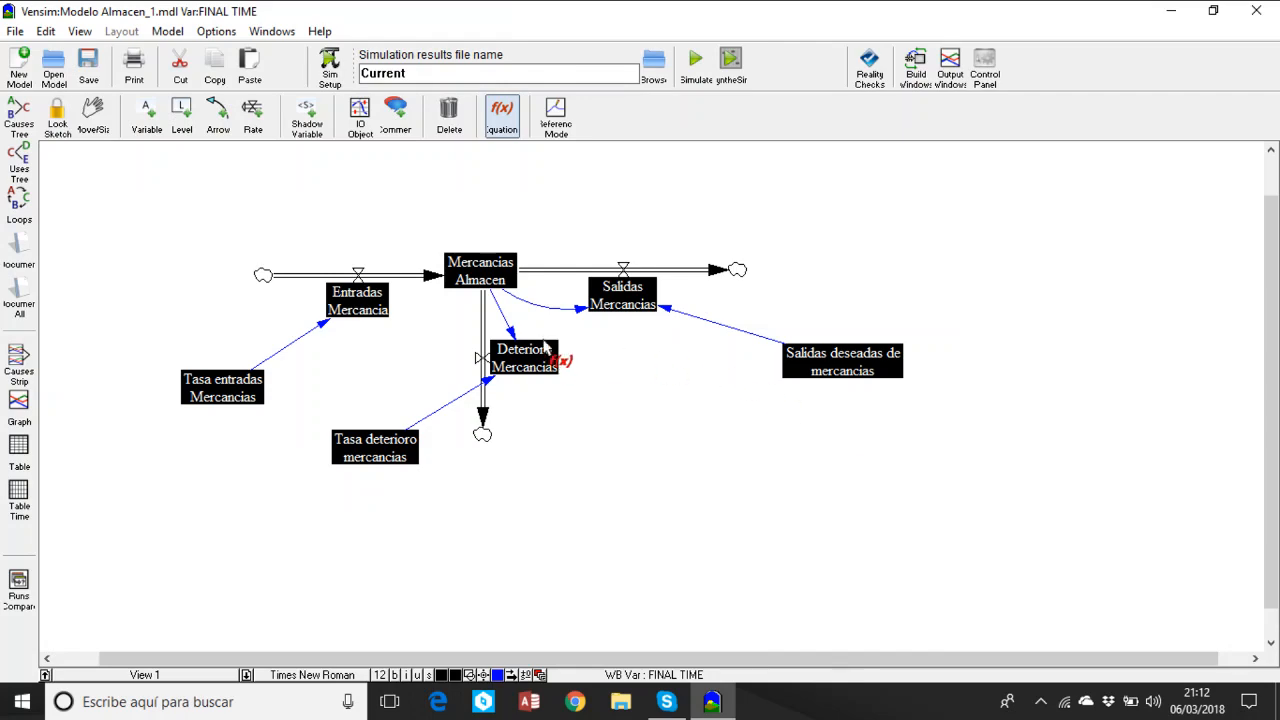
{"action": "left_click", "coordinate": [492, 276]}
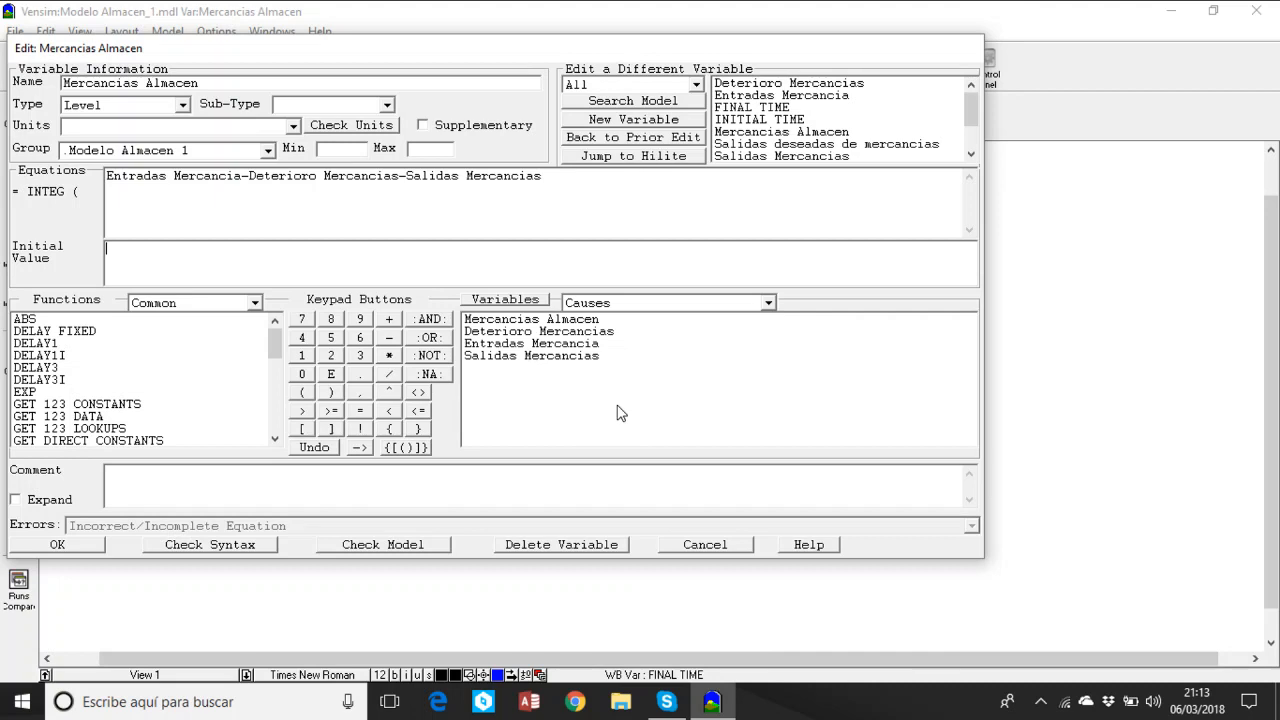
{"action": "type", "text": "200"}
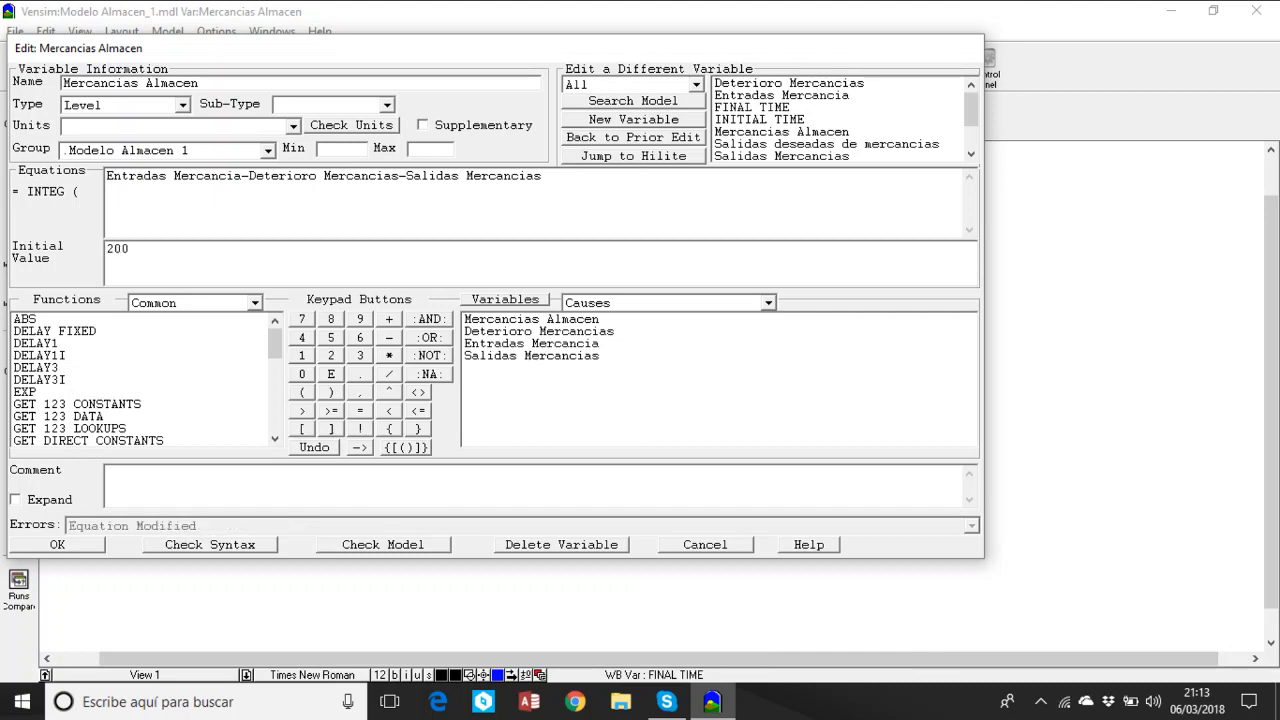
{"action": "left_click", "coordinate": [111, 128]}
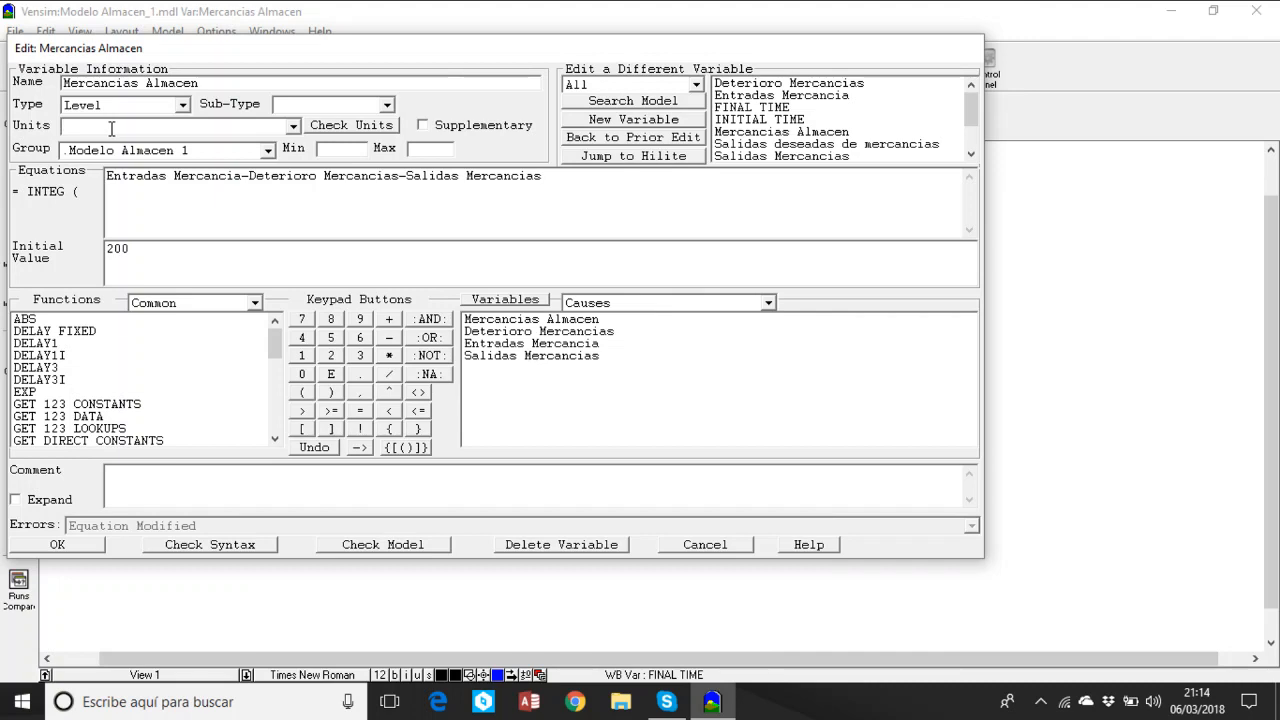
{"action": "type", "text": "unida"}
{"action": "type", "text": "d"}
{"action": "key", "text": "BackSpace"}
{"action": "type", "text": "des"}
Add the comment "Al final de cada mes" to the Mercancias Almacen level and accept its equation.
{"action": "left_click", "coordinate": [138, 483]}
{"action": "type", "text": "Al final de cad"}
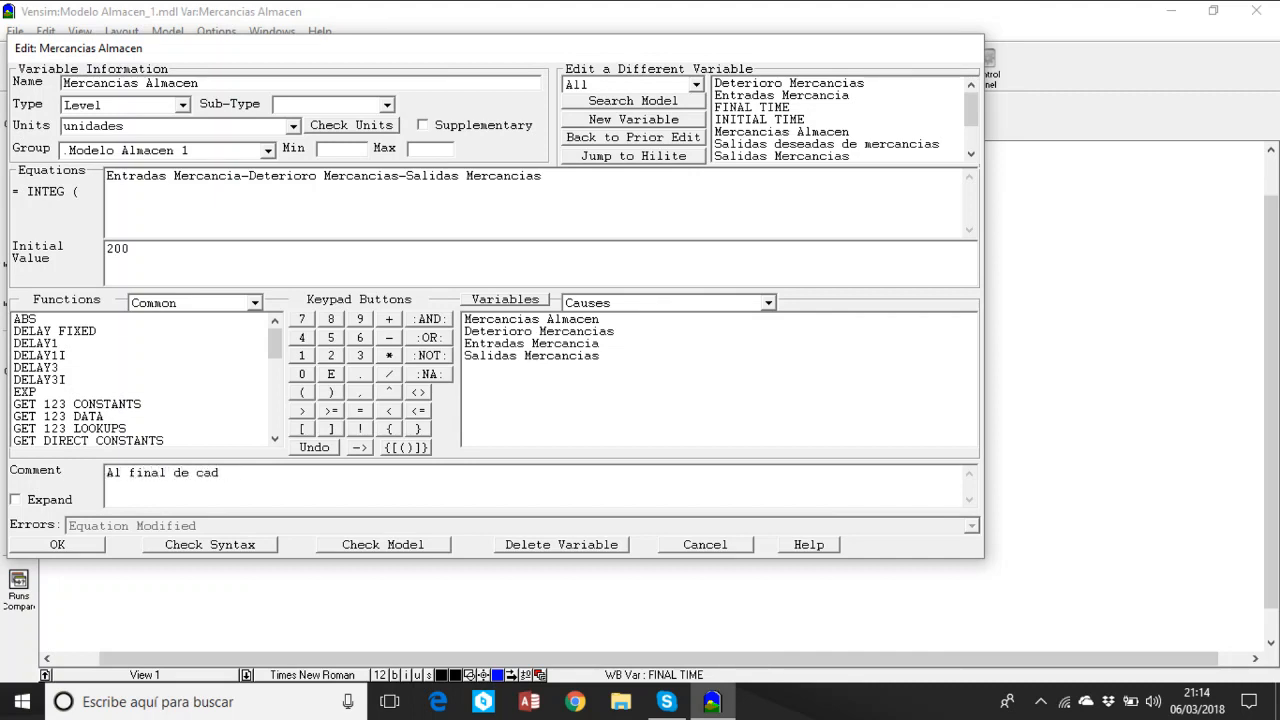
{"action": "key", "text": "BackSpace"}
{"action": "type", "text": "a mes"}
{"action": "left_click", "coordinate": [58, 545]}
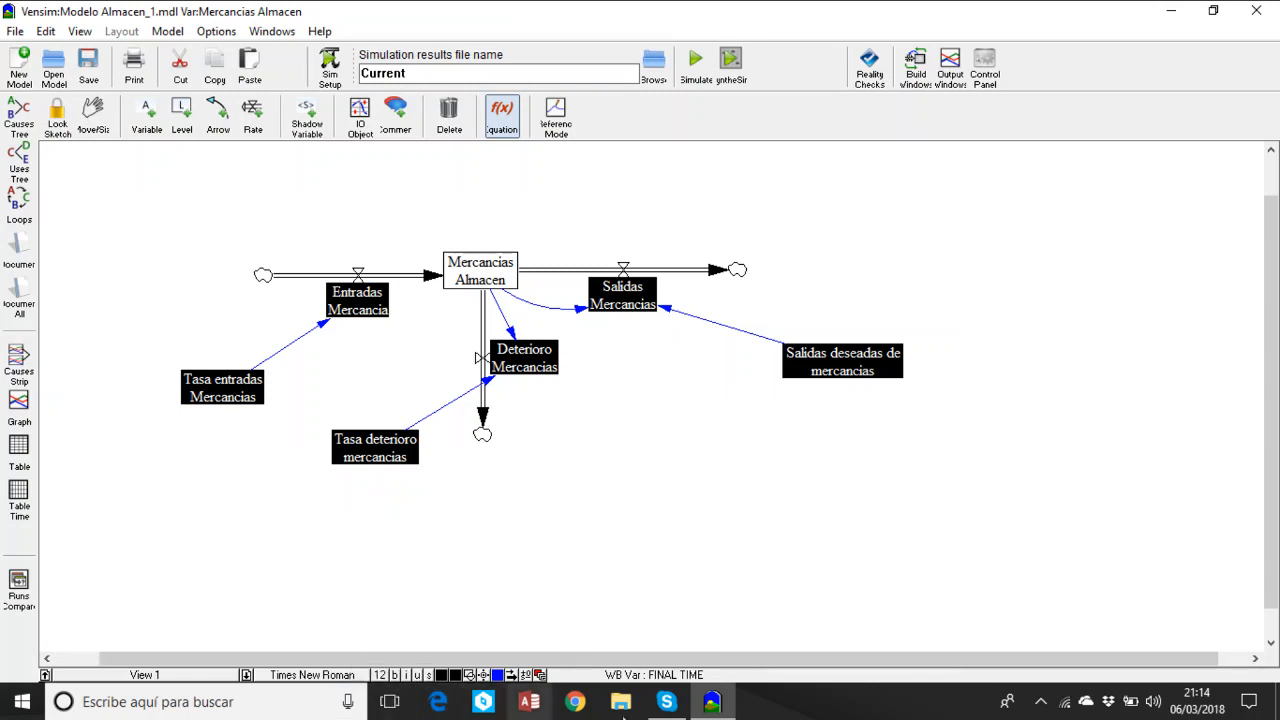
Define Tasa entradas Mercancias as the constant 100 with units unidades/mes.
{"action": "left_click", "coordinate": [240, 395]}
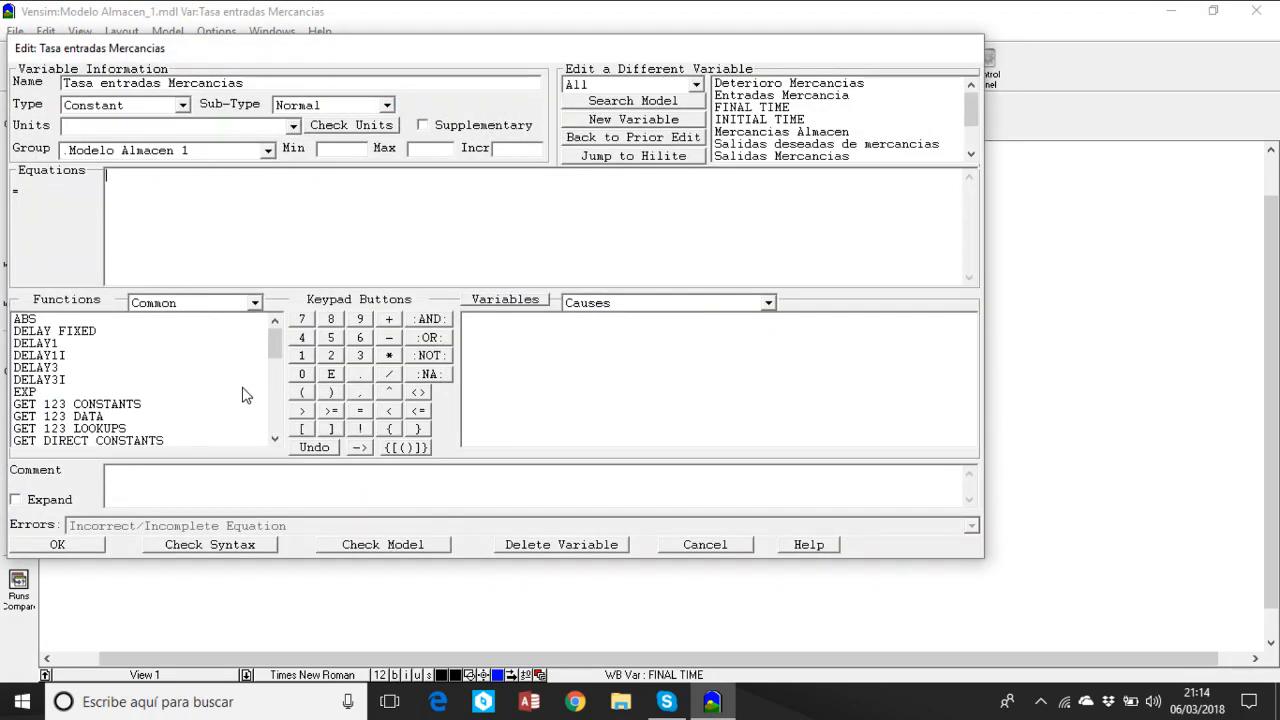
{"action": "type", "text": "100"}
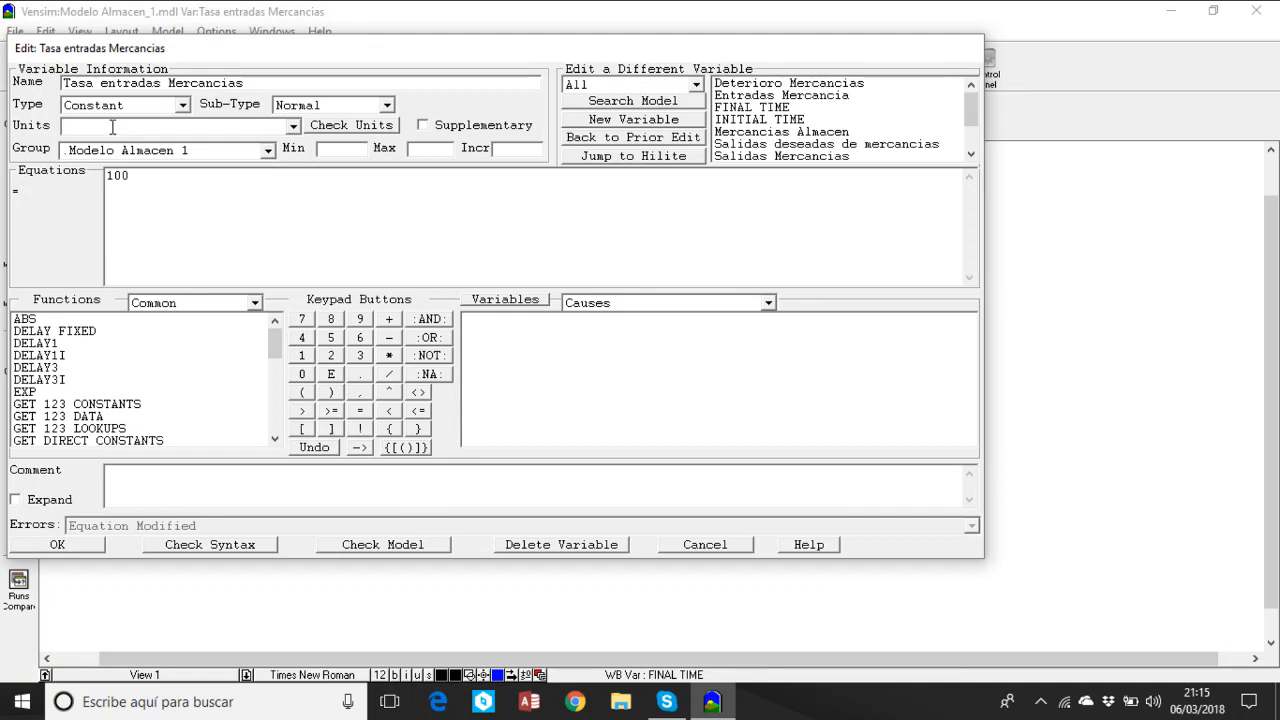
{"action": "left_click", "coordinate": [112, 127]}
{"action": "type", "text": "unidades/mes"}
{"action": "left_click", "coordinate": [68, 548]}
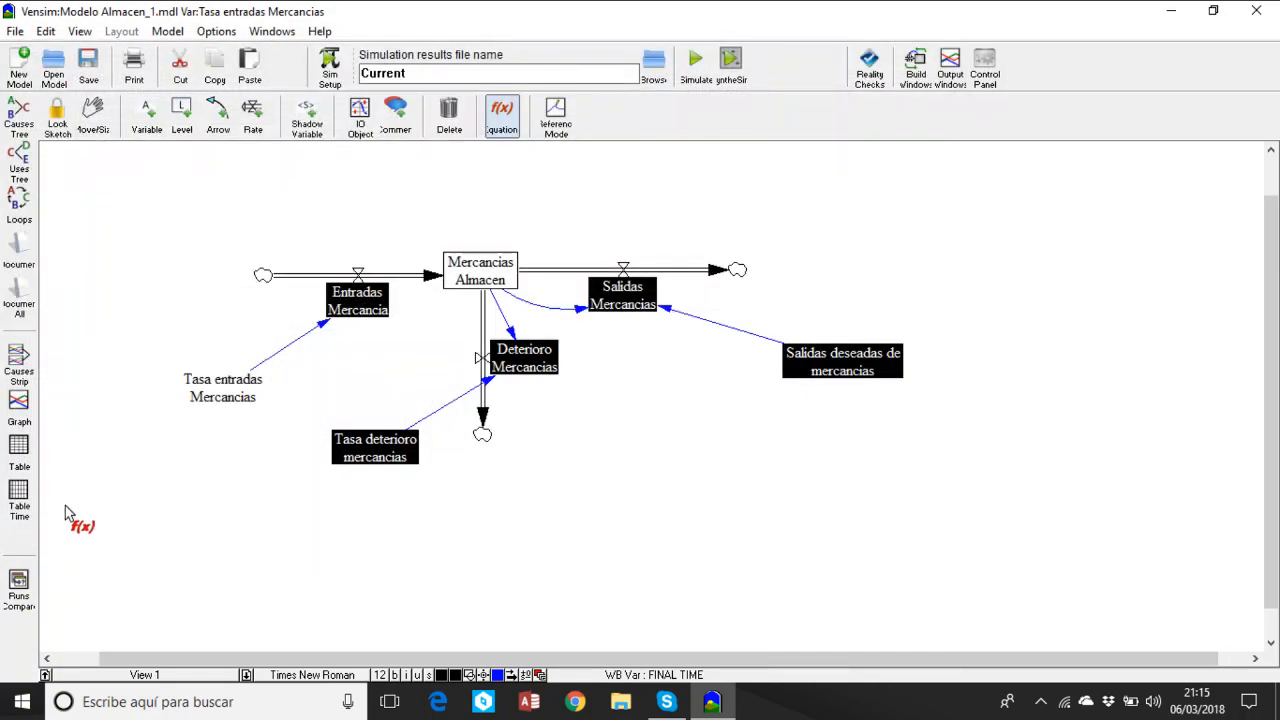
Define Tasa deterioro mercancias as the constant 0.05.
{"action": "left_click", "coordinate": [379, 462]}
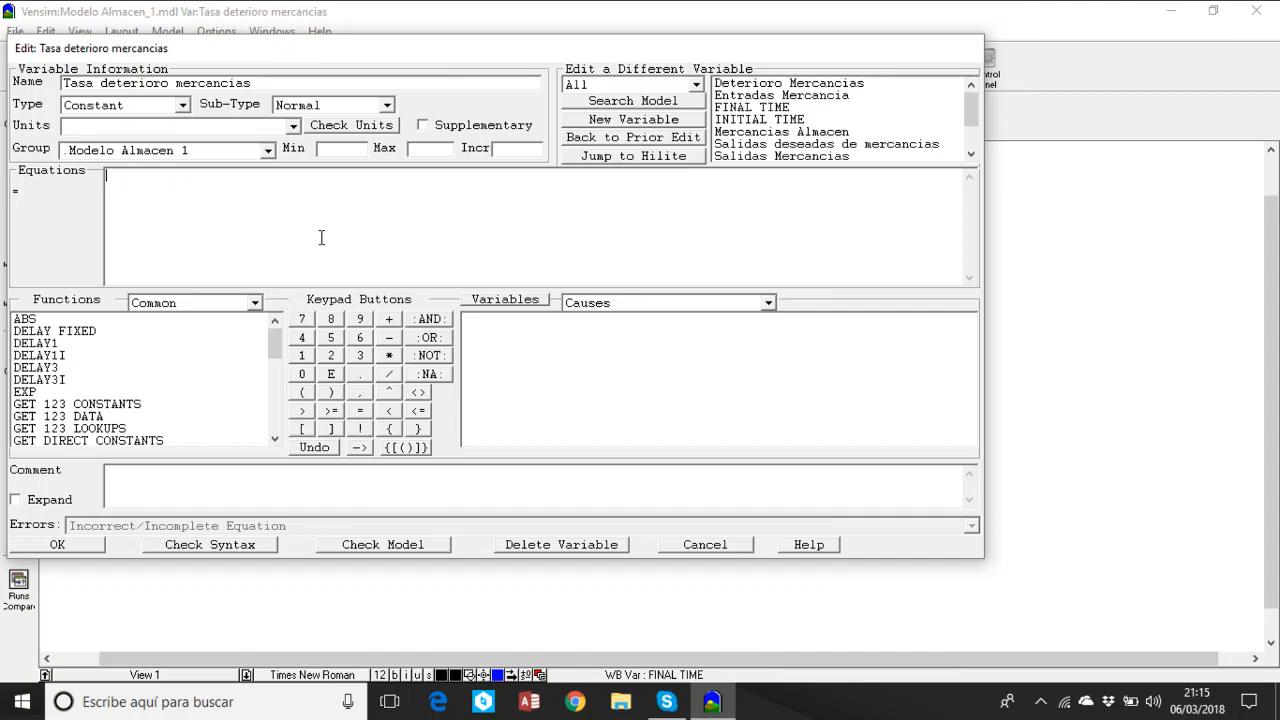
{"action": "type", "text": "0.0"}
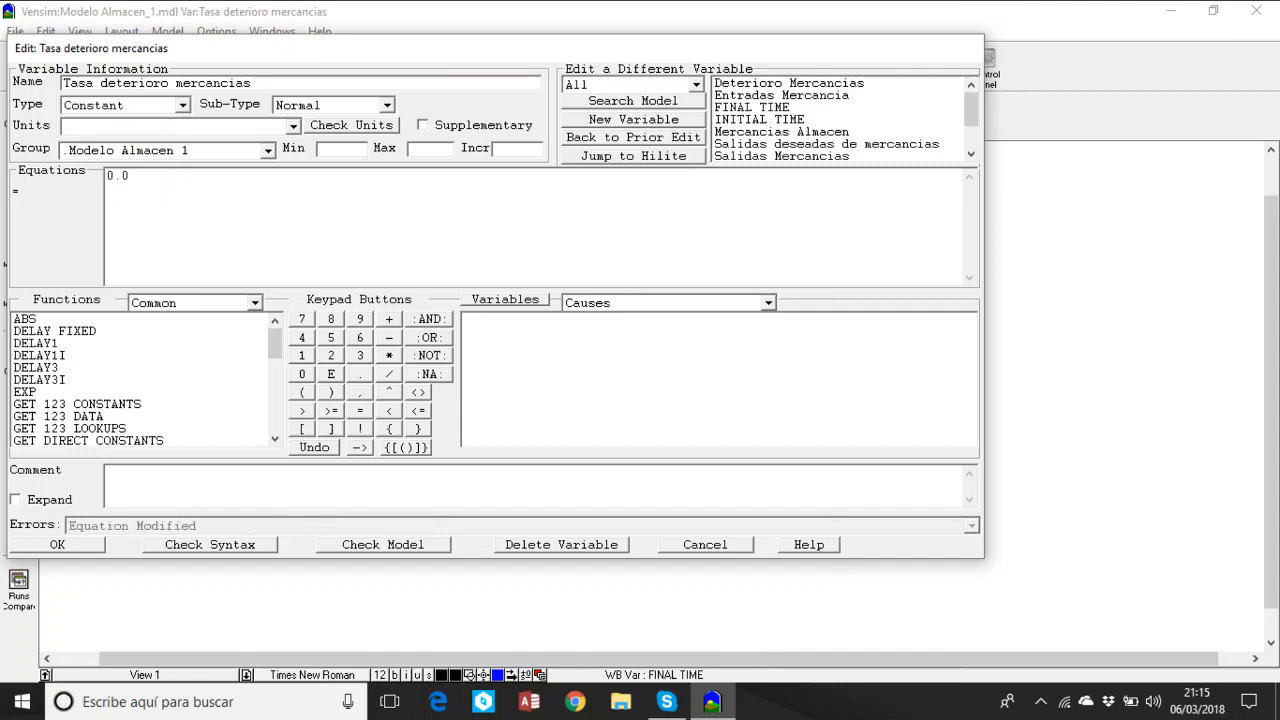
{"action": "type", "text": "5"}
{"action": "type", "text": "sd"}
{"action": "left_click", "coordinate": [65, 546]}
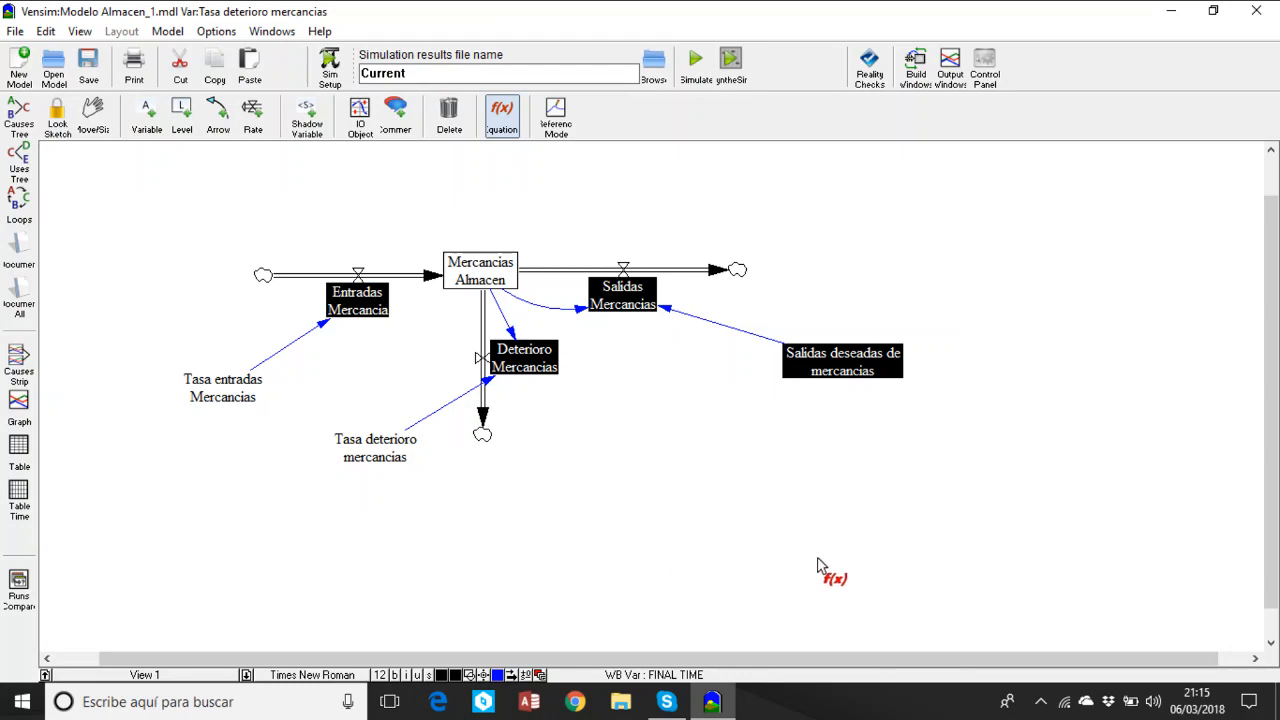
Set the Entradas Mercancia rate equal to Tasa entradas Mercancias with units unidades/mes.
{"action": "left_click", "coordinate": [358, 303]}
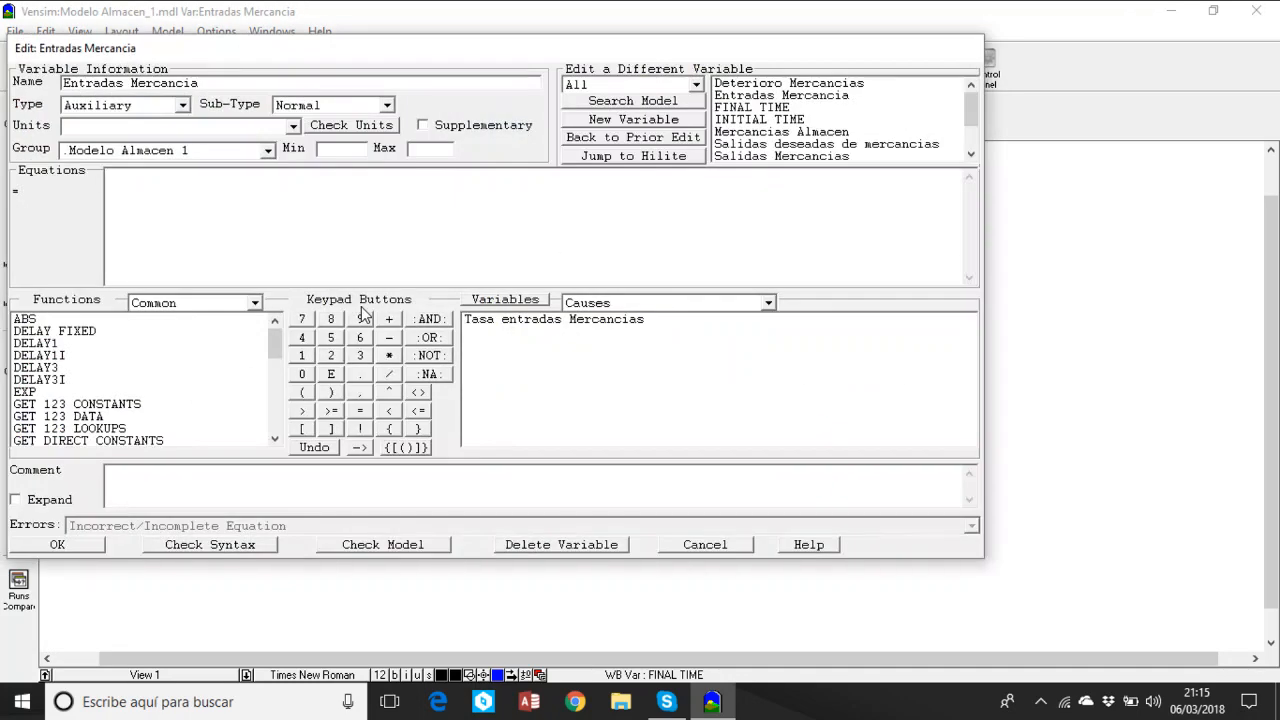
{"action": "left_click", "coordinate": [491, 326]}
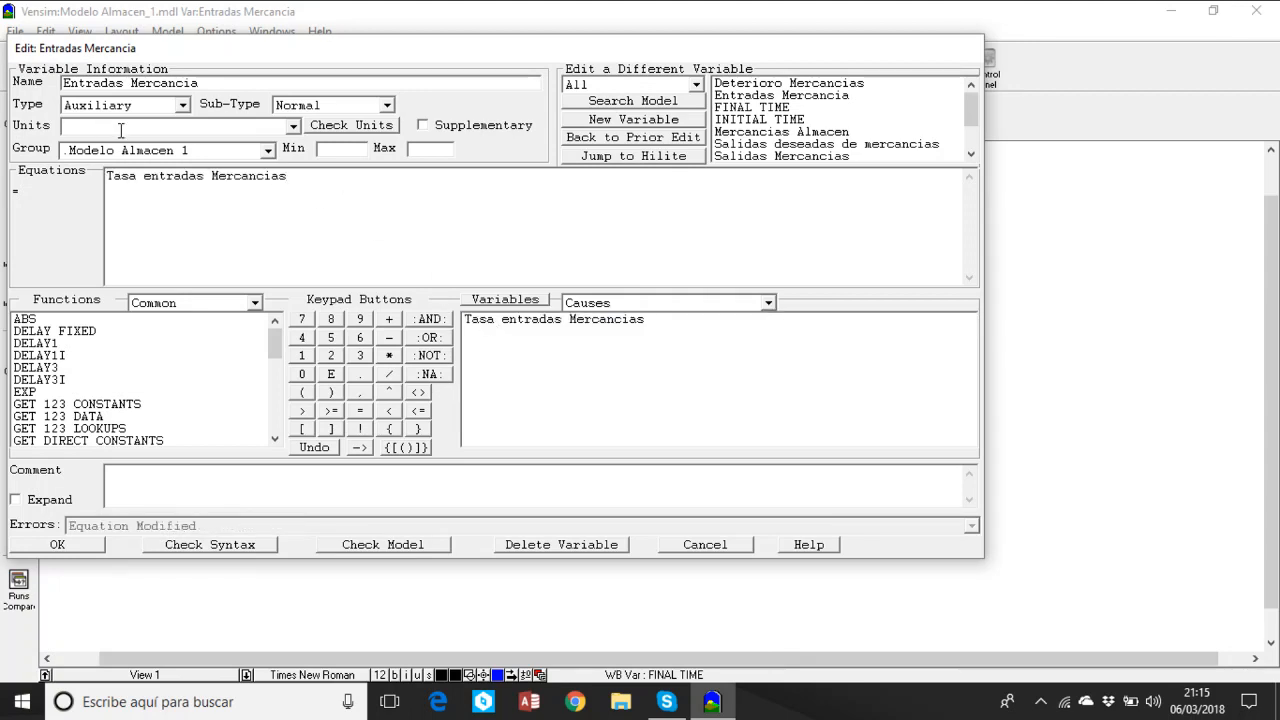
{"action": "type", "text": "unidades/mes"}
{"action": "left_click", "coordinate": [68, 546]}
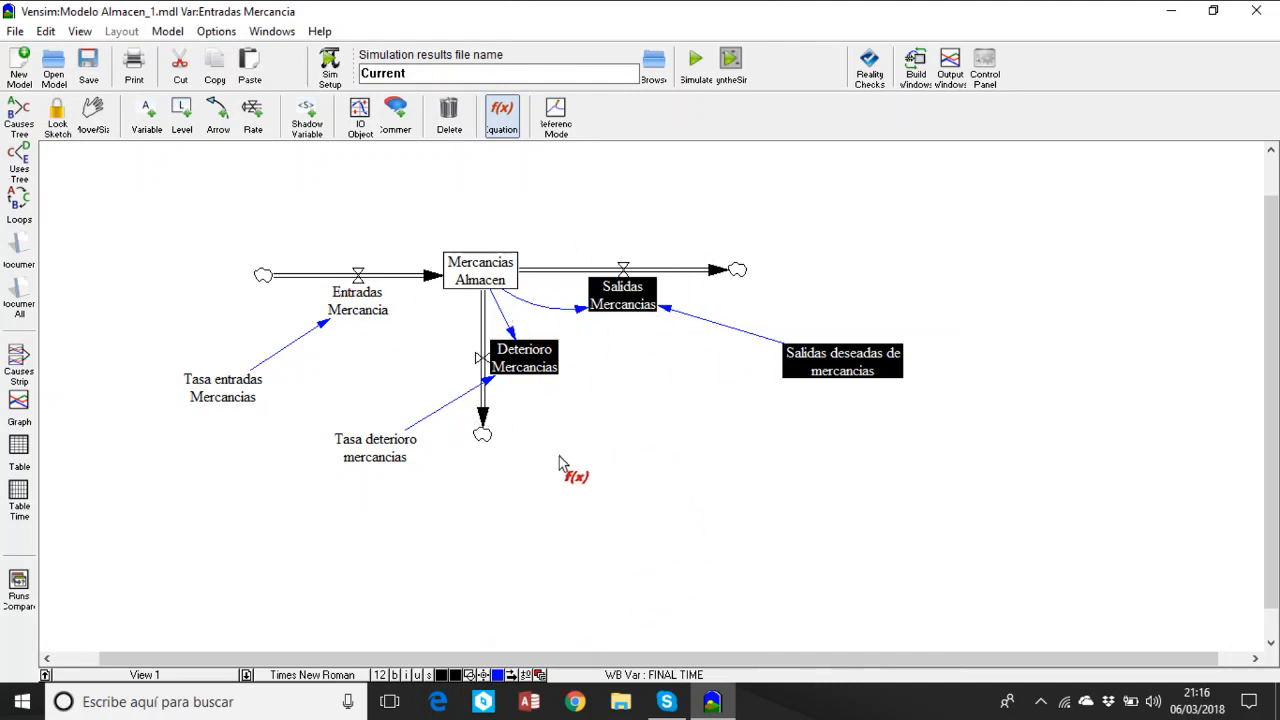
Define Deterioro Mercancias as Mercancias Almacen*Tasa deterioro mercancias with units unidades/mes.
{"action": "left_click", "coordinate": [545, 358]}
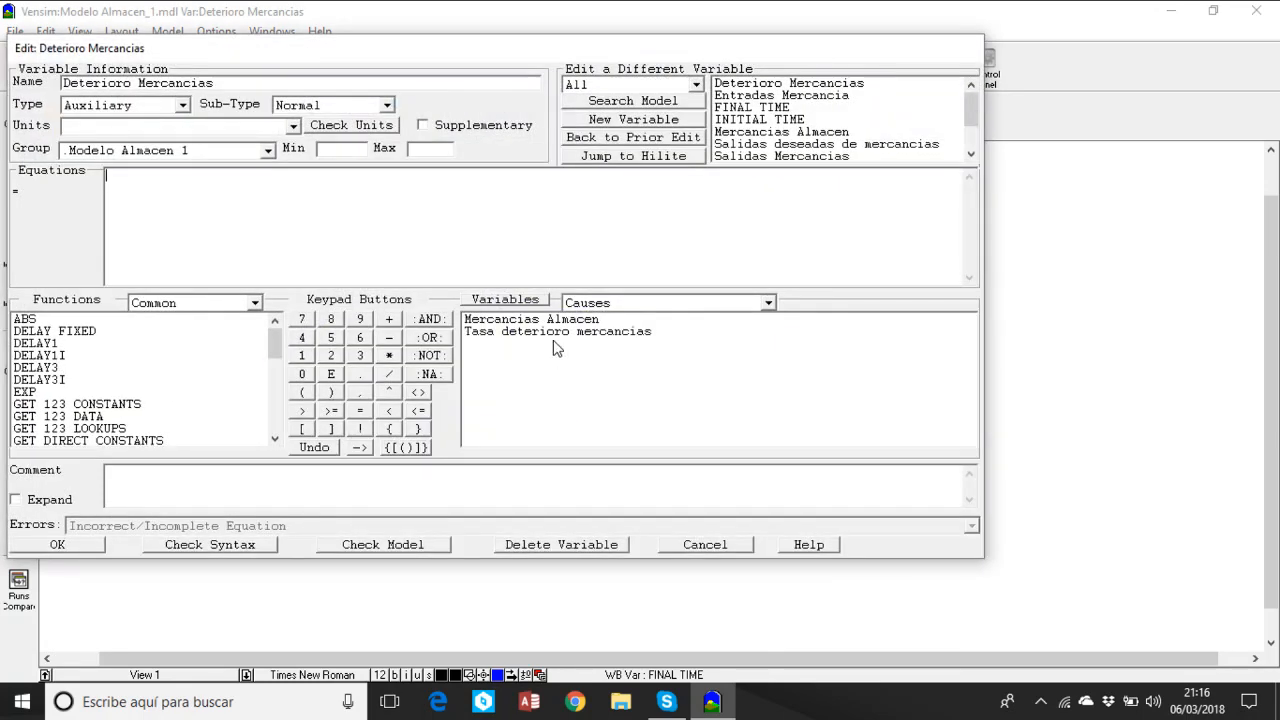
{"action": "left_click", "coordinate": [557, 321]}
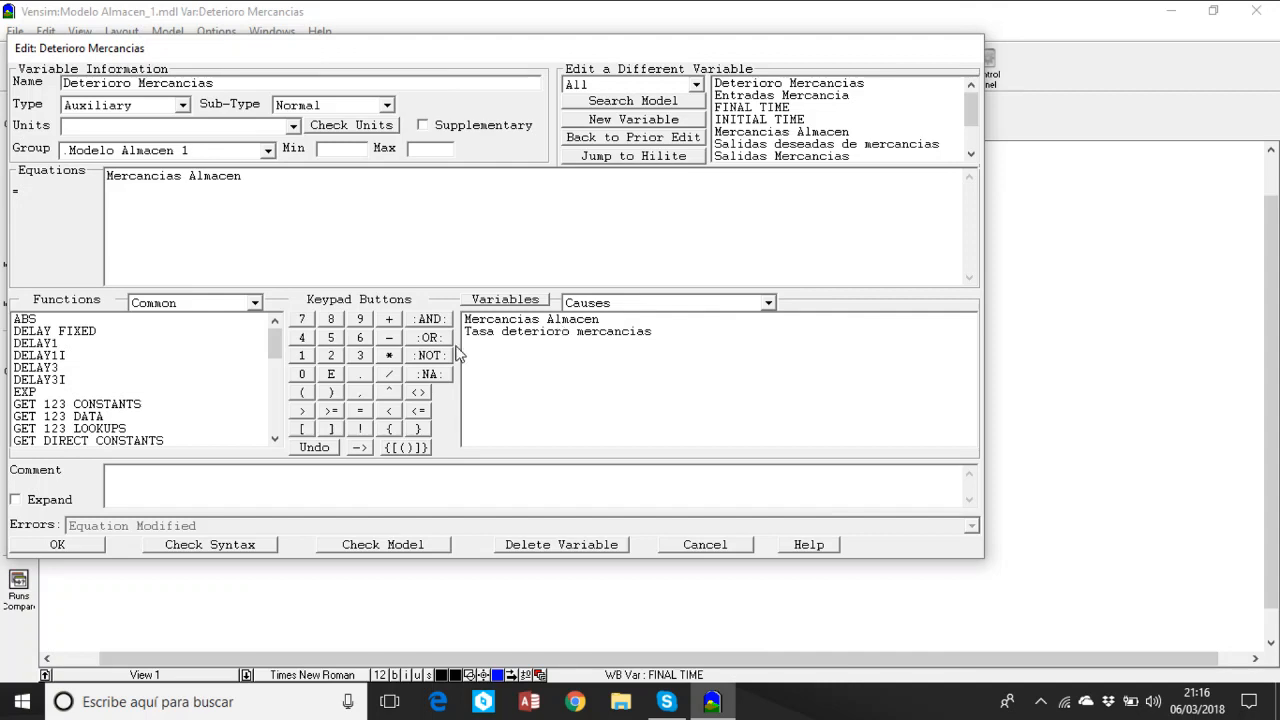
{"action": "left_click", "coordinate": [389, 356]}
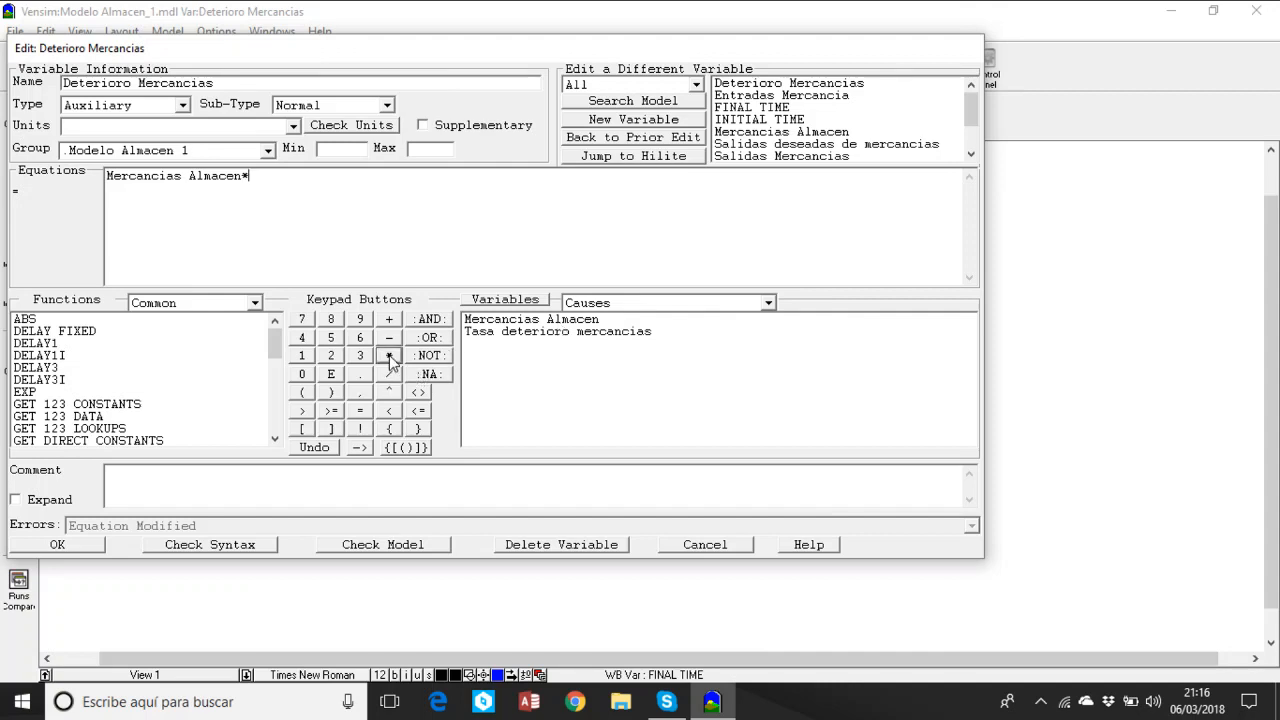
{"action": "left_click", "coordinate": [517, 332]}
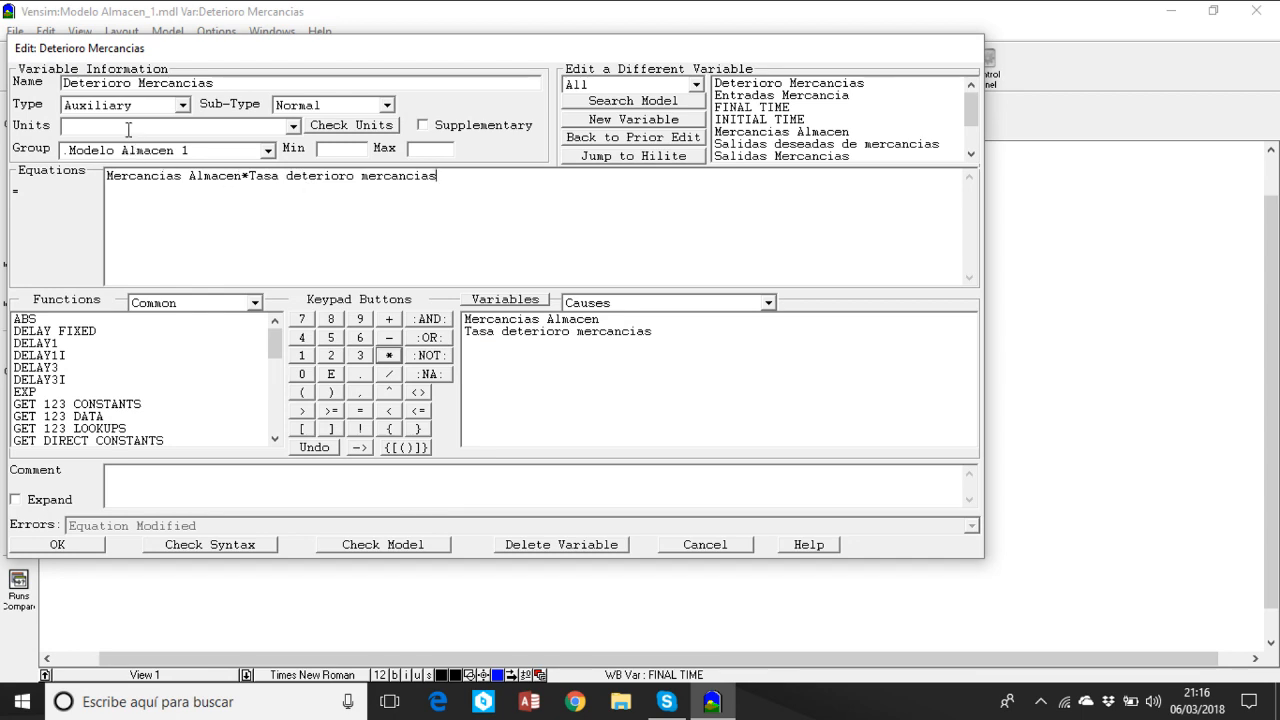
{"action": "type", "text": "uniddad"}
{"action": "key", "text": "BackSpace"}
{"action": "key", "text": "BackSpace"}
{"action": "key", "text": "BackSpace"}
{"action": "type", "text": "ades/mes"}
{"action": "left_click", "coordinate": [55, 545]}
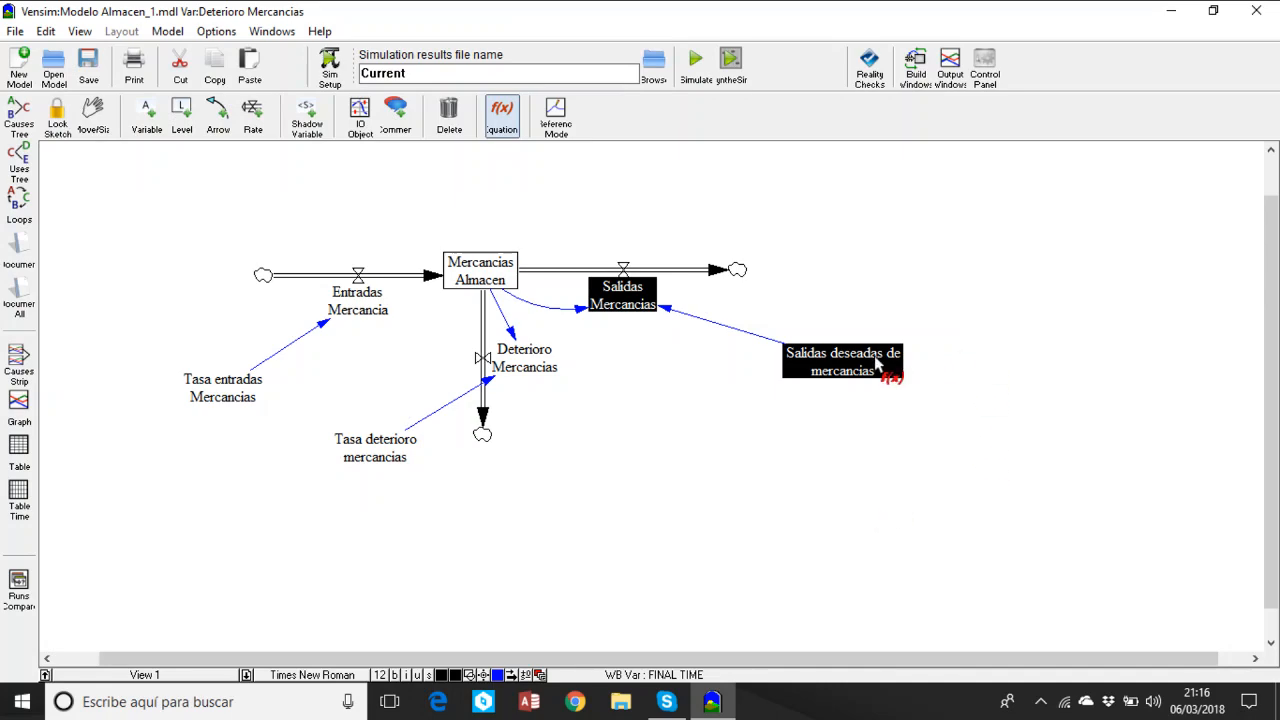
Define Salidas deseadas de mercancias with the RANDOM UNIFORM function using minimum 80, maximum 110 and seed 234.
{"action": "left_click", "coordinate": [874, 372]}
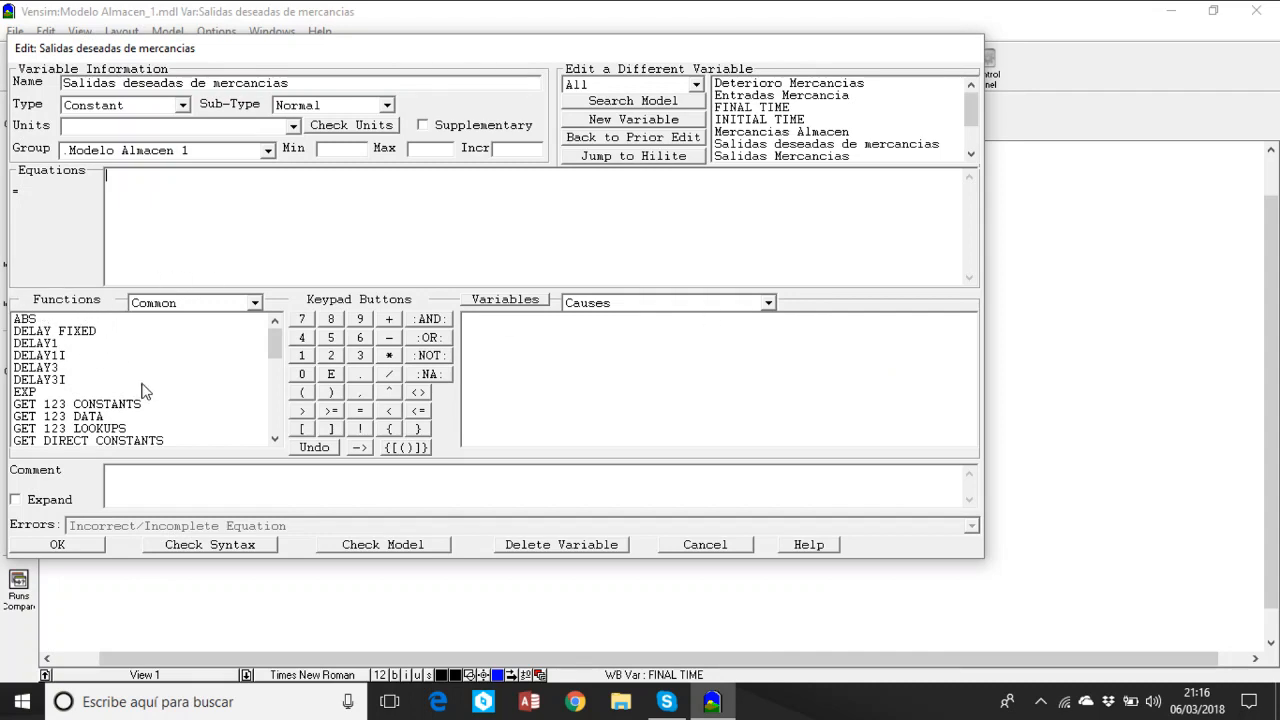
{"action": "scroll", "coordinate": [278, 346], "scroll_direction": "down", "scroll_amount": 1}
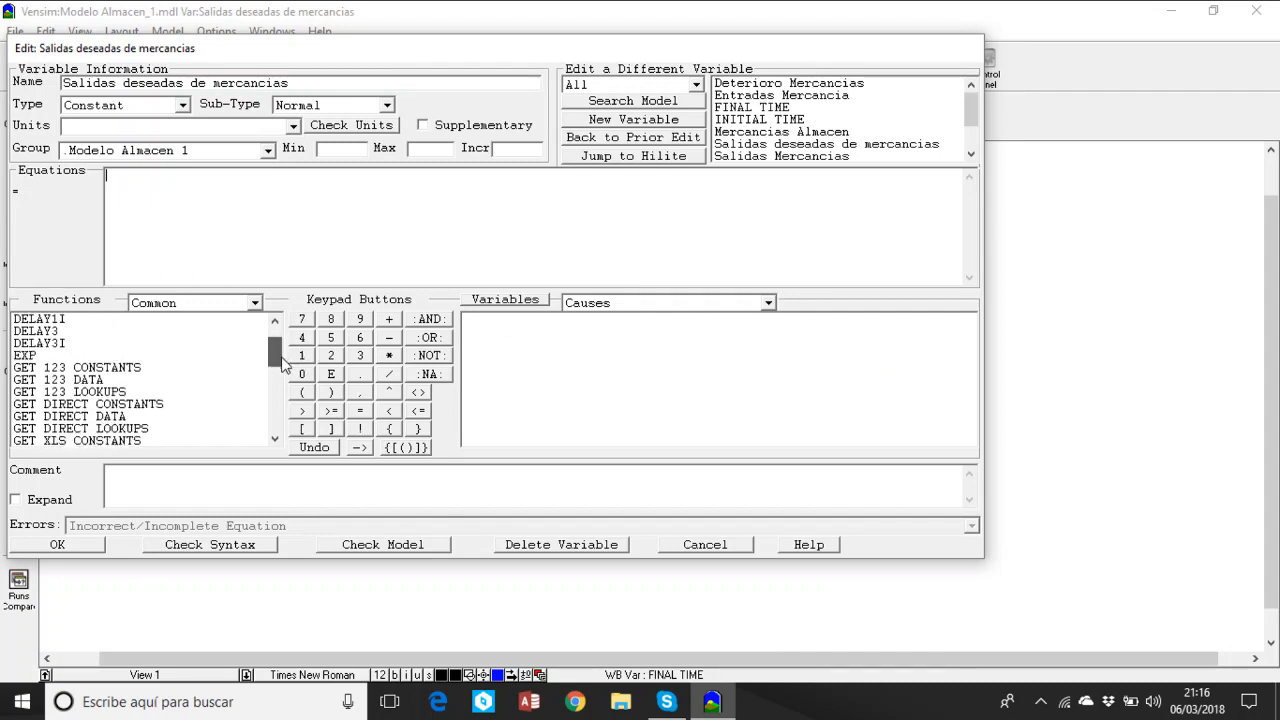
{"action": "left_click_drag", "start_coordinate": [282, 357], "coordinate": [269, 397]}
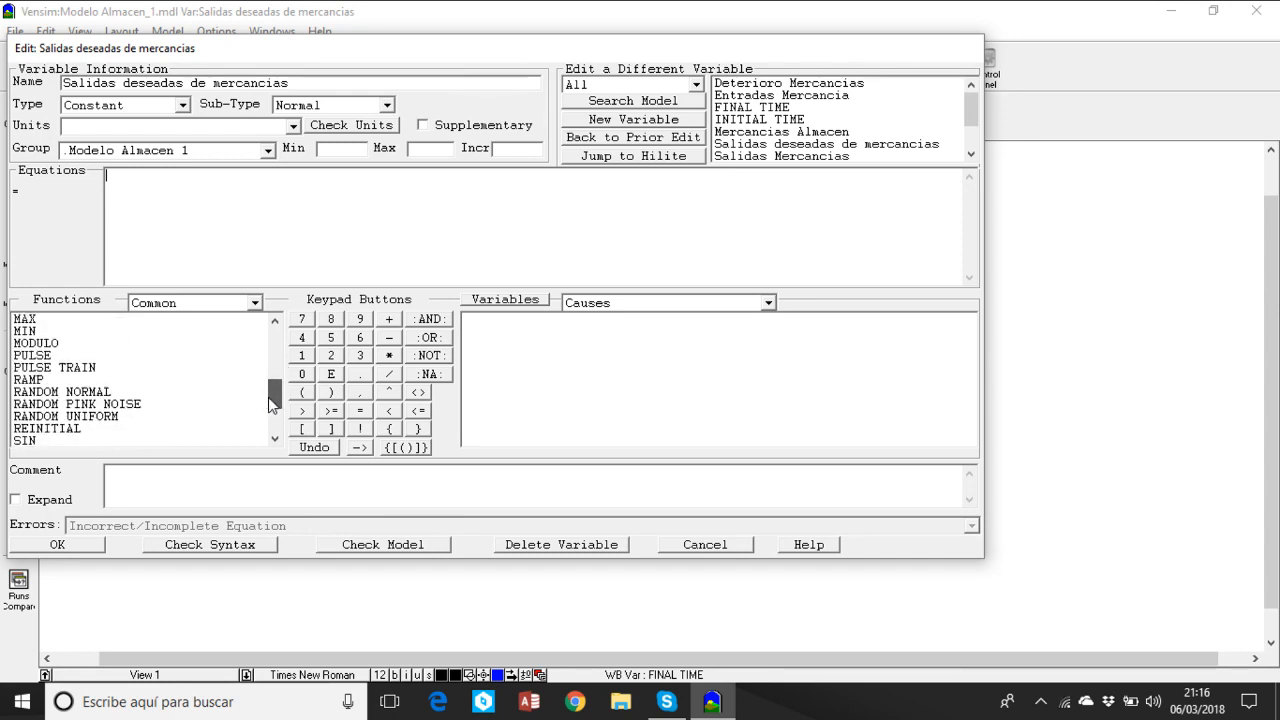
{"action": "left_click", "coordinate": [110, 420]}
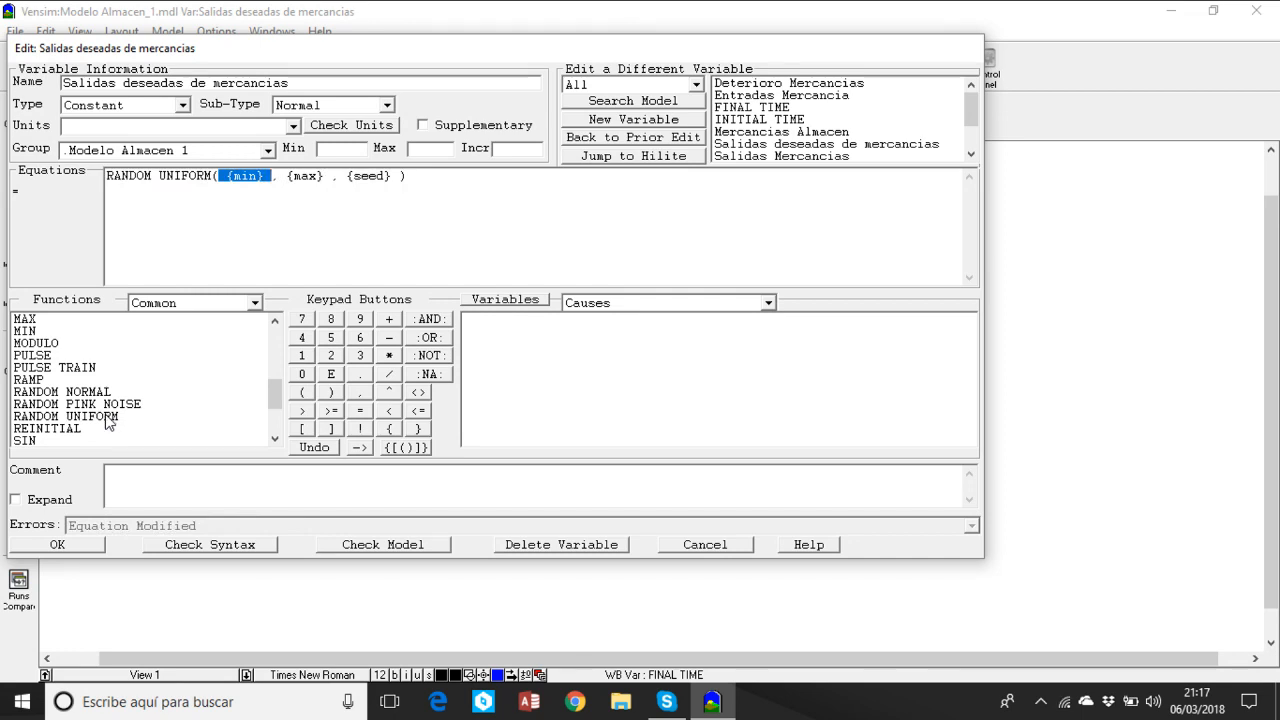
{"action": "type", "text": "80"}
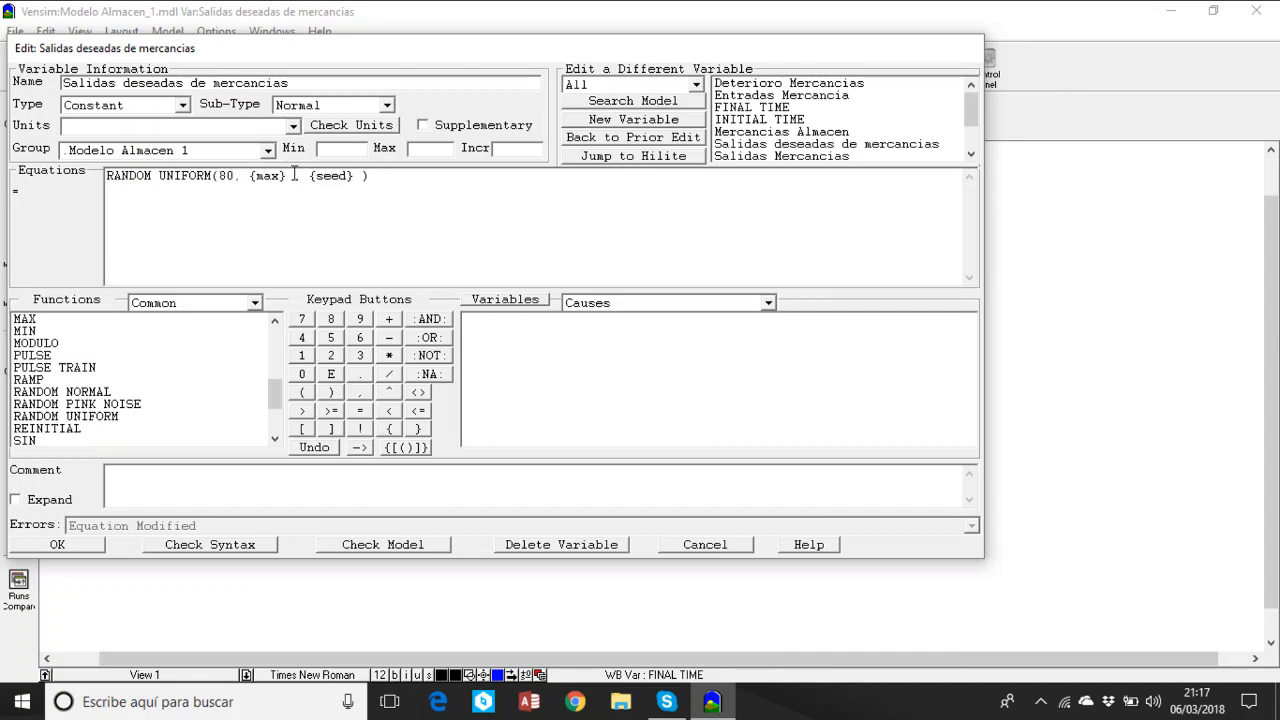
{"action": "left_click_drag", "start_coordinate": [294, 177], "coordinate": [243, 177]}
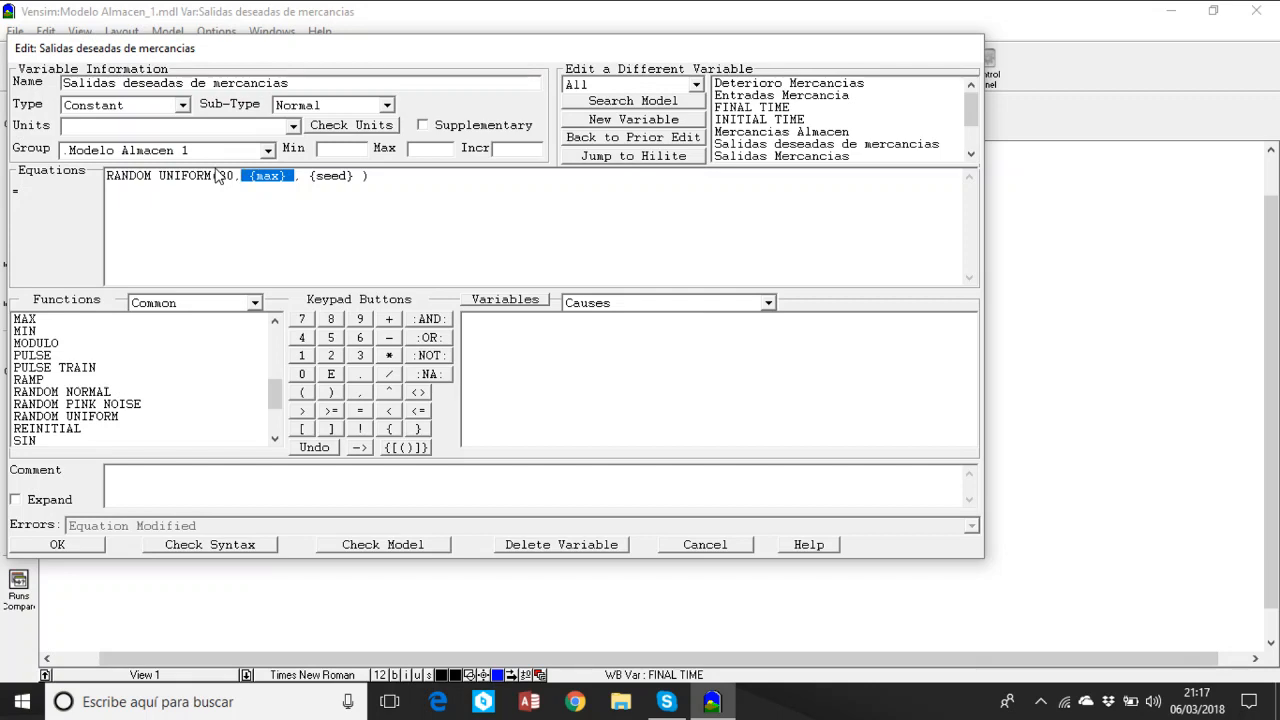
{"action": "type", "text": "110"}
{"action": "left_click_drag", "start_coordinate": [325, 177], "coordinate": [283, 179]}
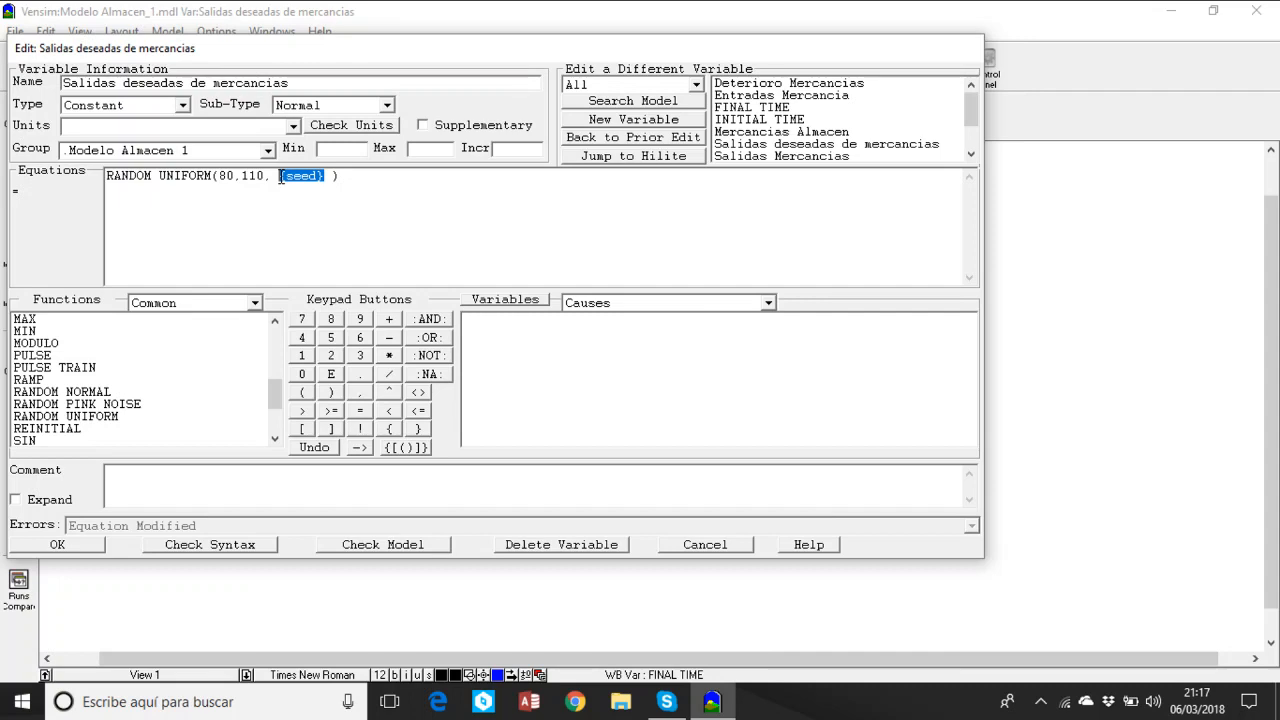
{"action": "type", "text": "234"}
{"action": "left_click", "coordinate": [60, 543]}
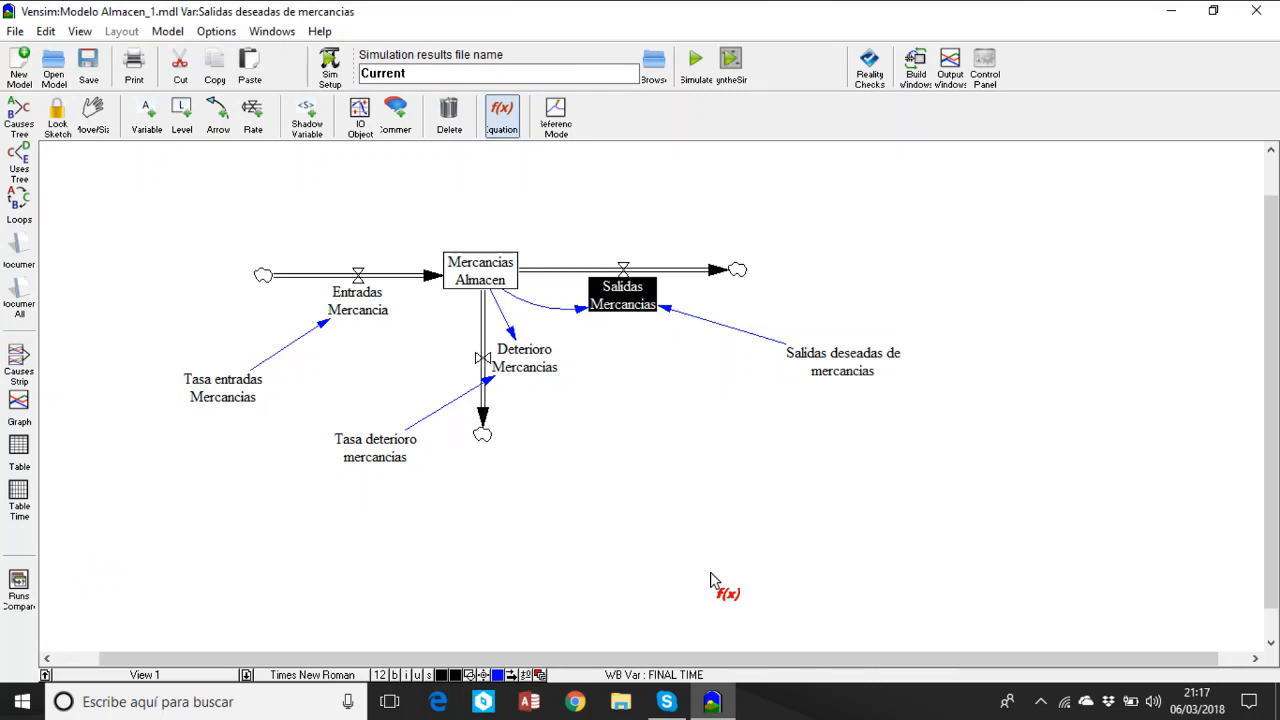
Begin the Salidas Mercancias equation with an IF THEN ELSE function whose condition is Mercancias Almacen>150.
{"action": "left_click", "coordinate": [632, 305]}
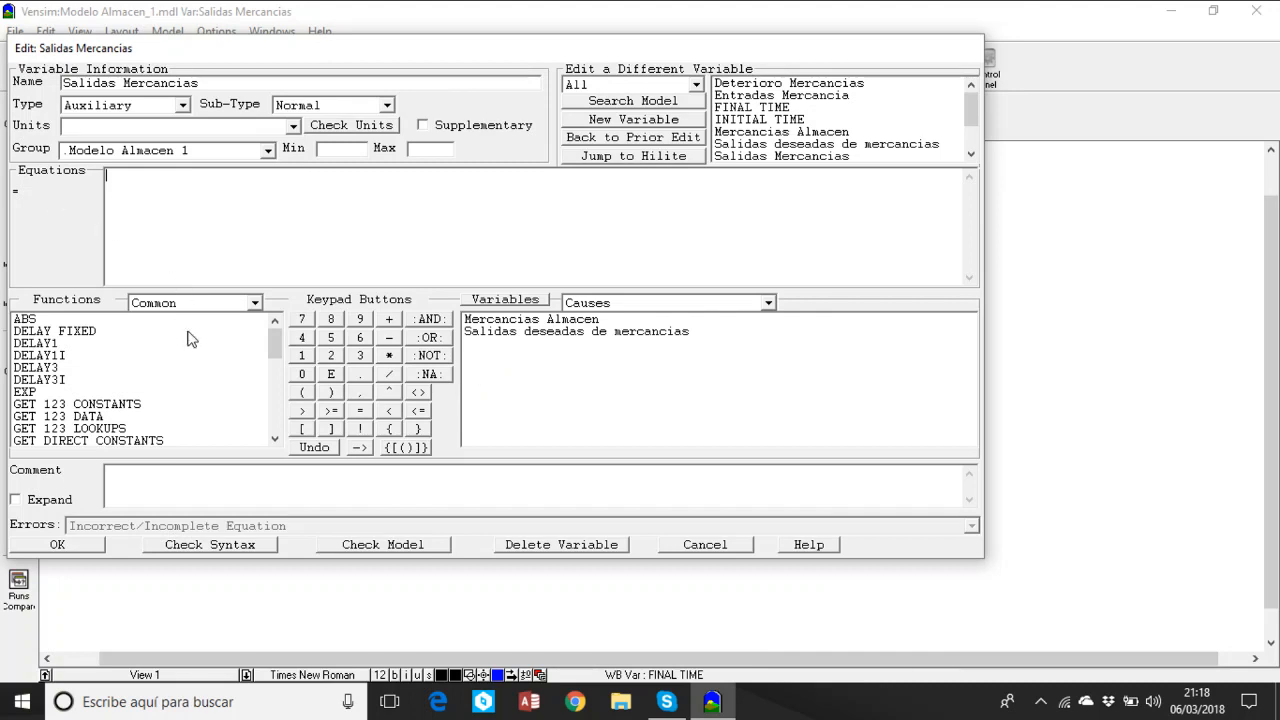
{"action": "left_click_drag", "start_coordinate": [281, 350], "coordinate": [281, 370]}
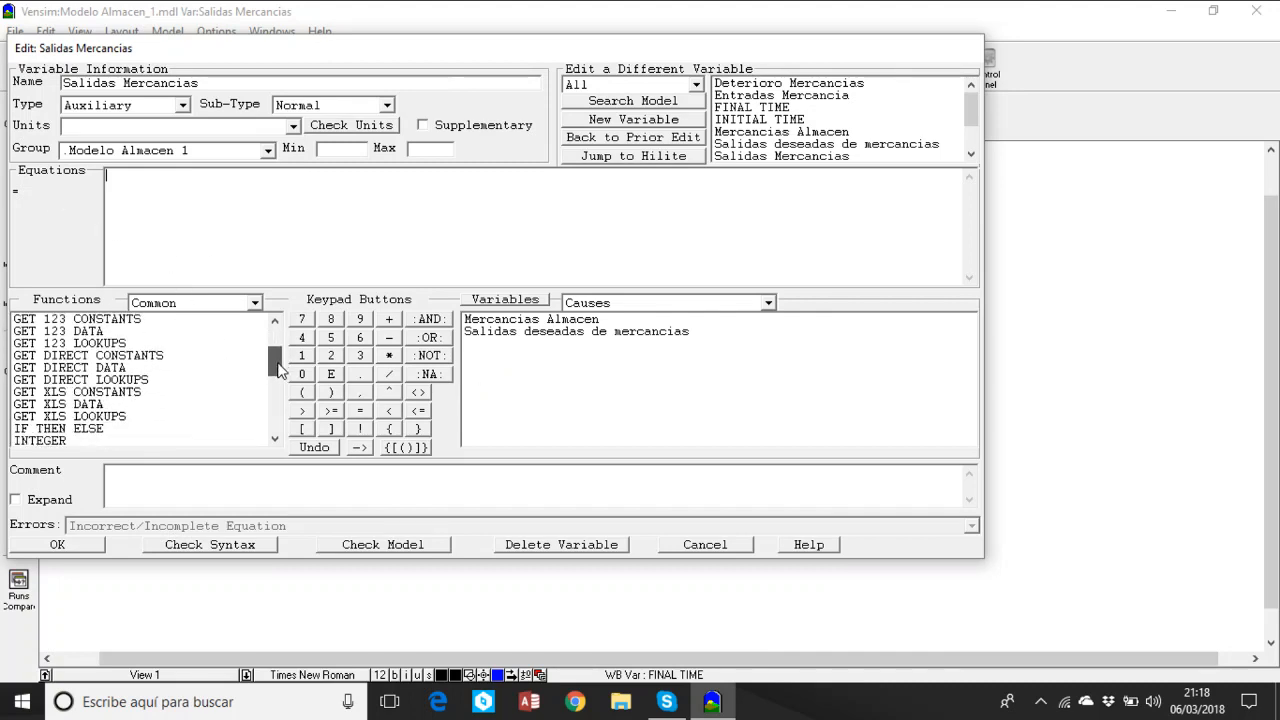
{"action": "left_click", "coordinate": [99, 430]}
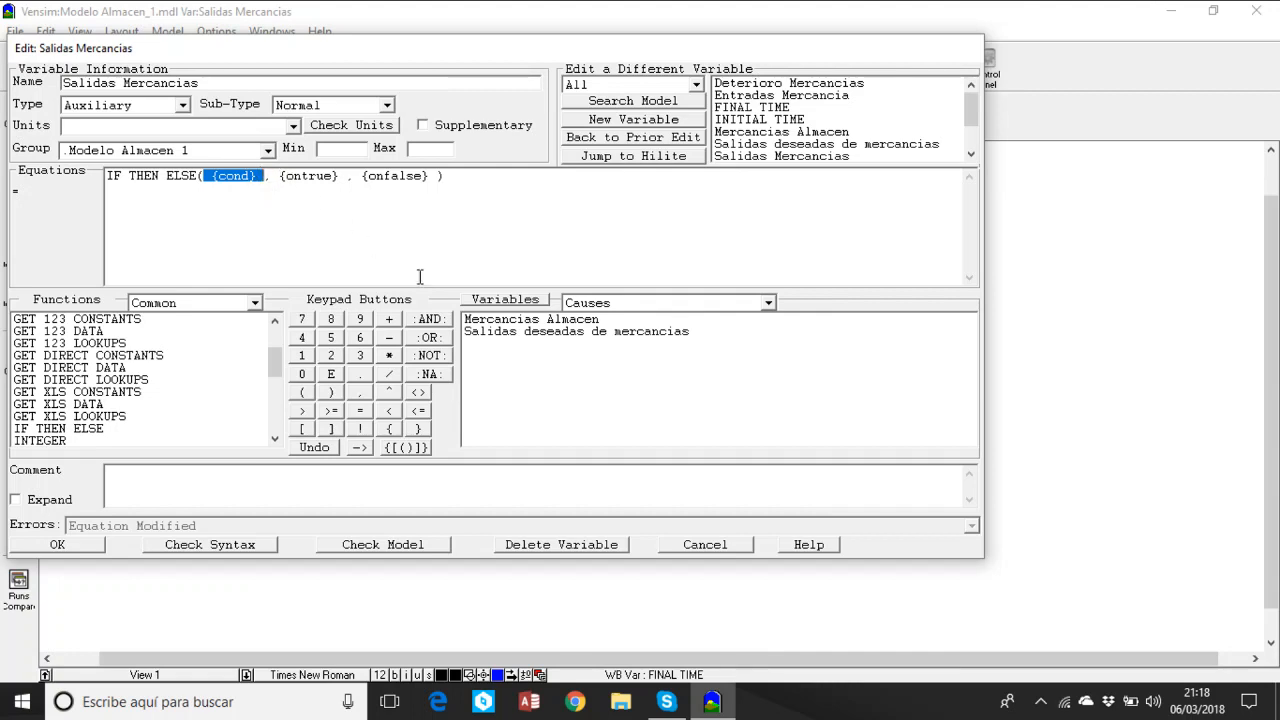
{"action": "left_click", "coordinate": [502, 322]}
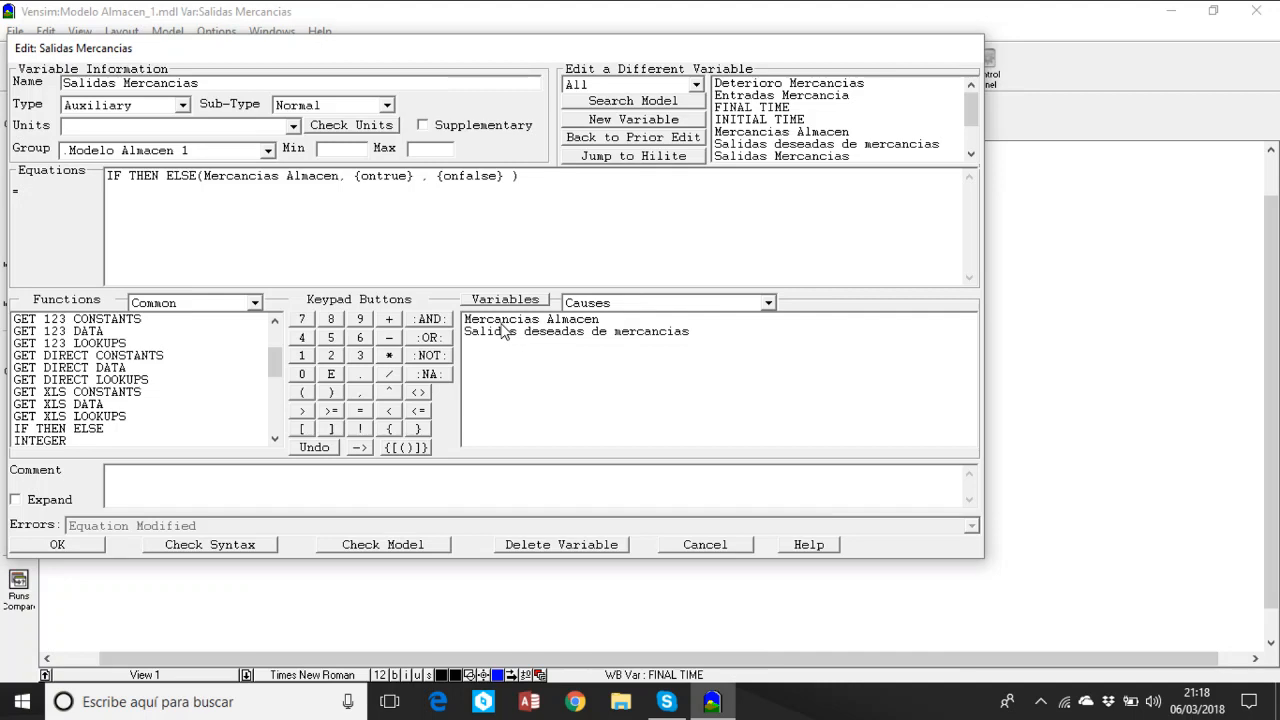
{"action": "type", "text": ">8"}
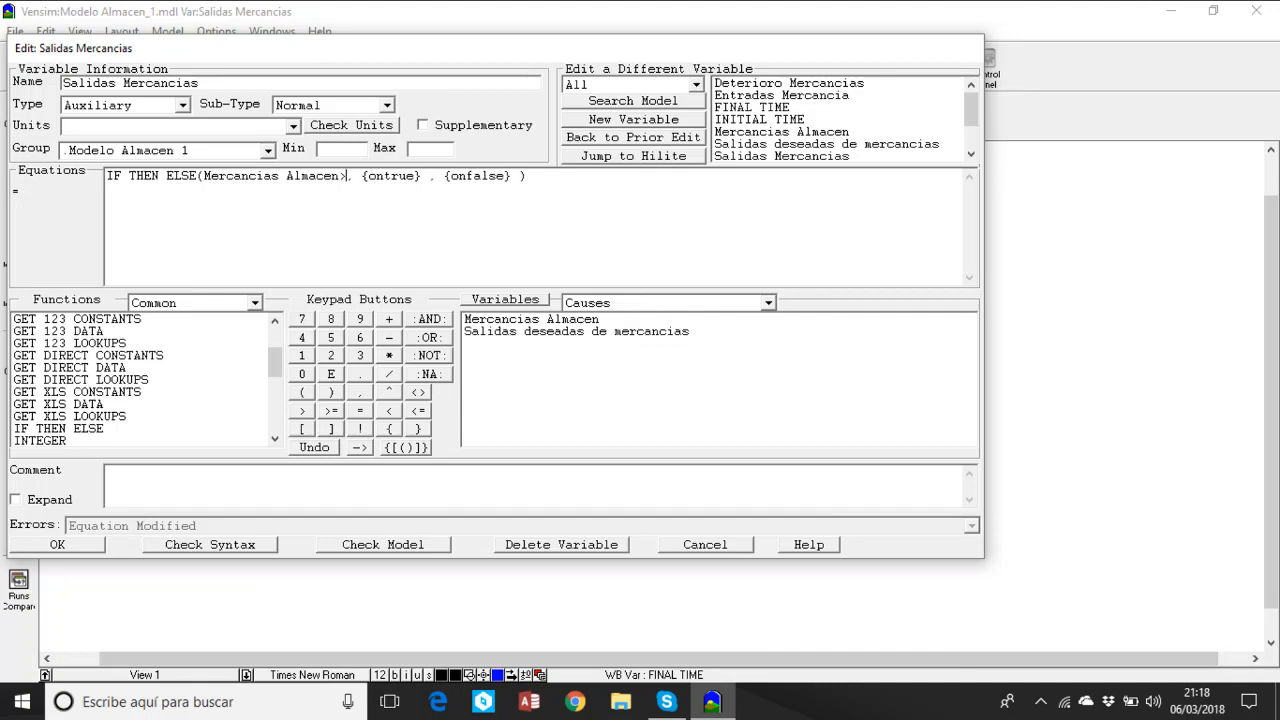
{"action": "type", "text": "0"}
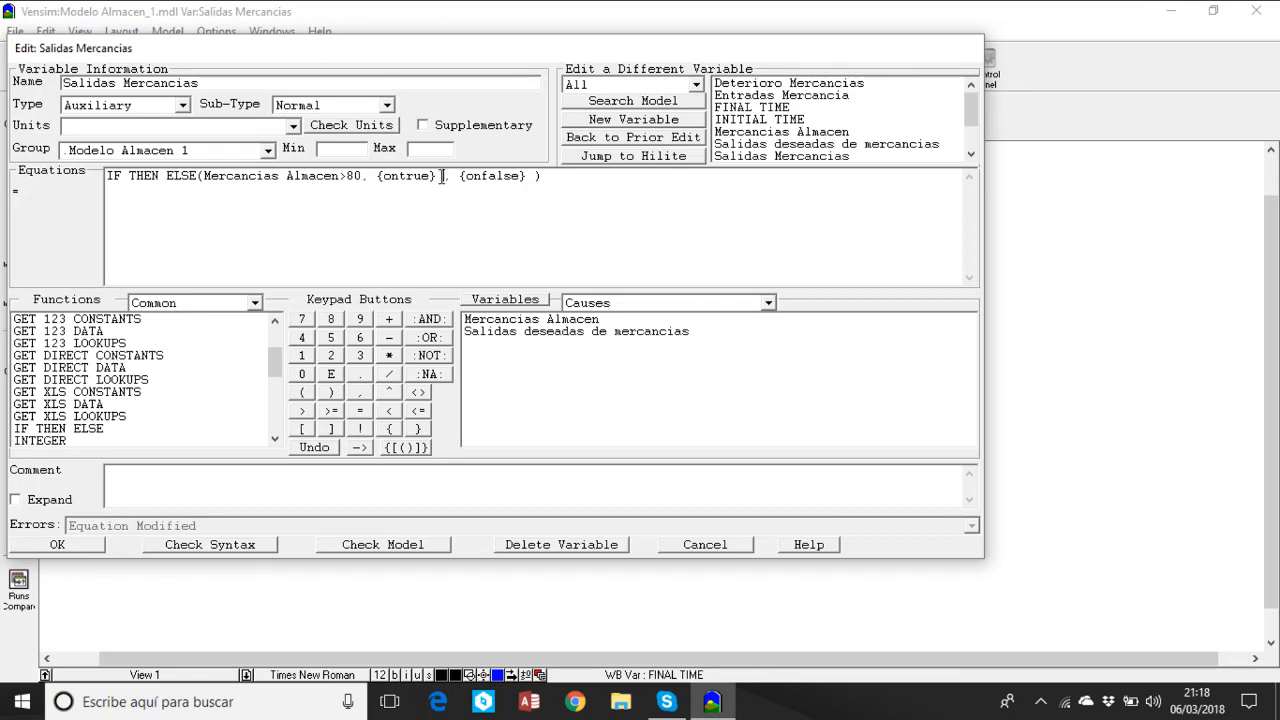
{"action": "left_click_drag", "start_coordinate": [445, 178], "coordinate": [376, 178]}
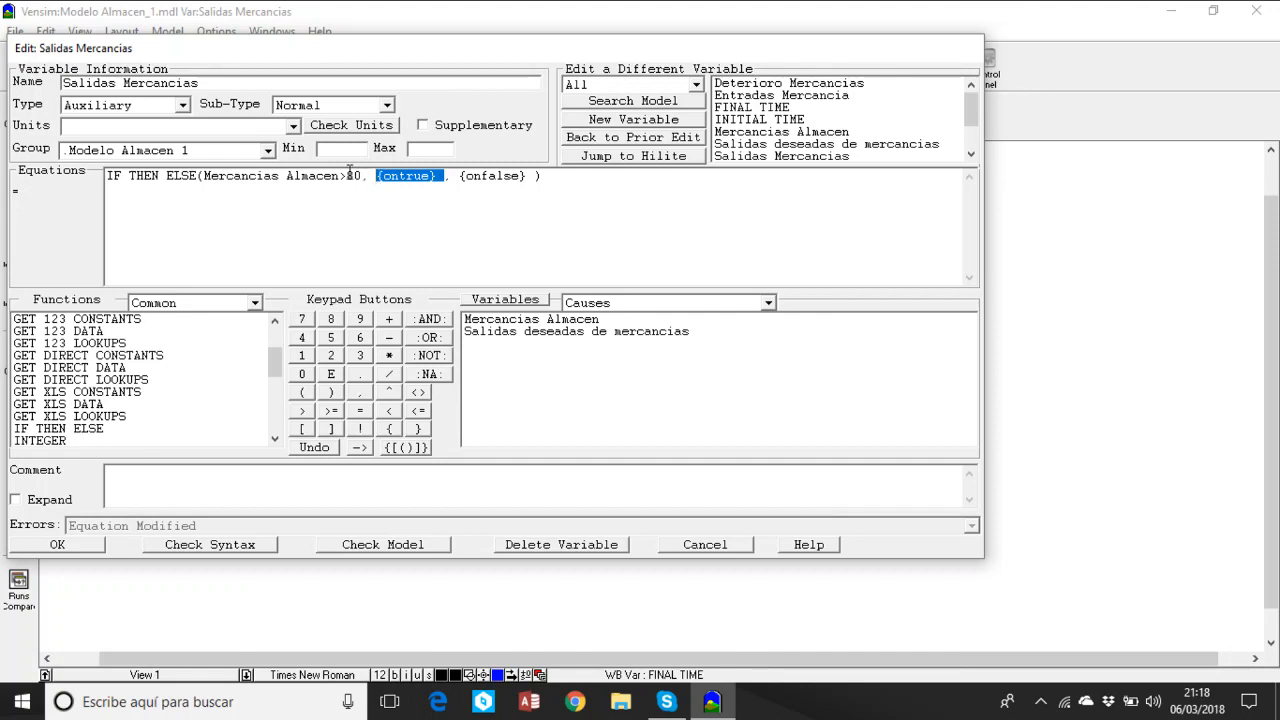
{"action": "left_click", "coordinate": [365, 178]}
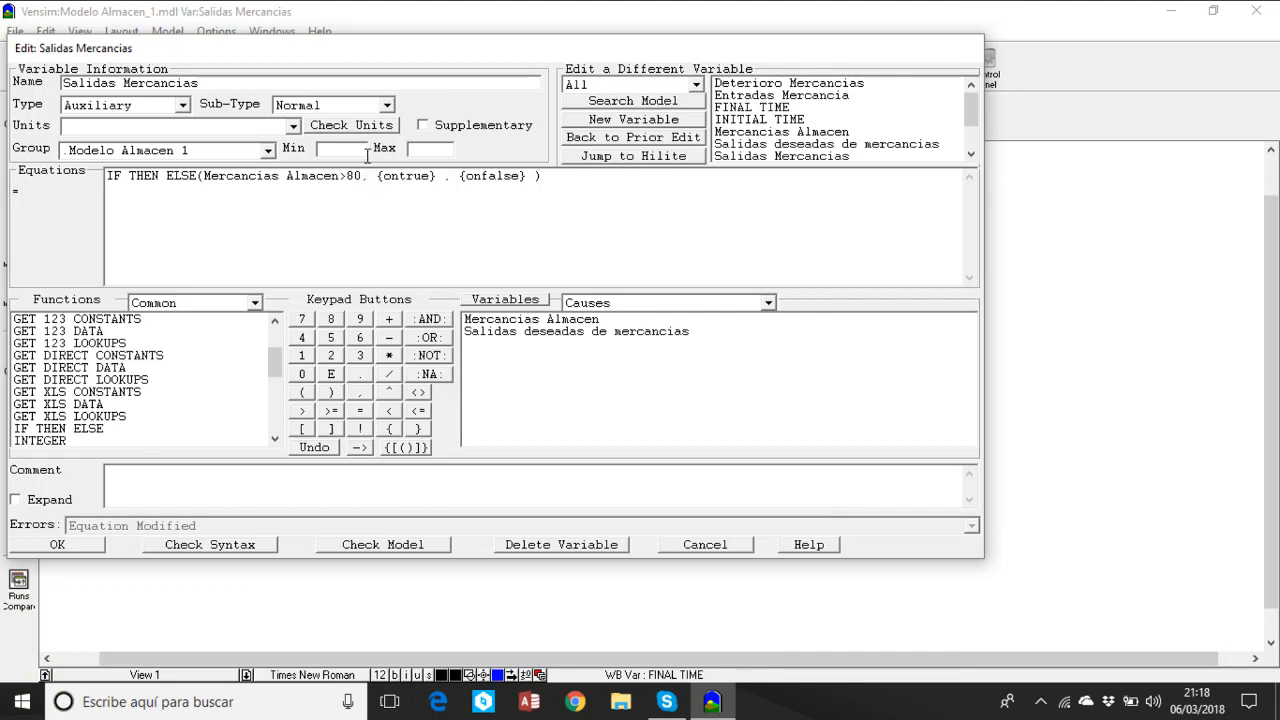
{"action": "key", "text": "BackSpace"}
{"action": "key", "text": "BackSpace"}
{"action": "type", "text": "150"}
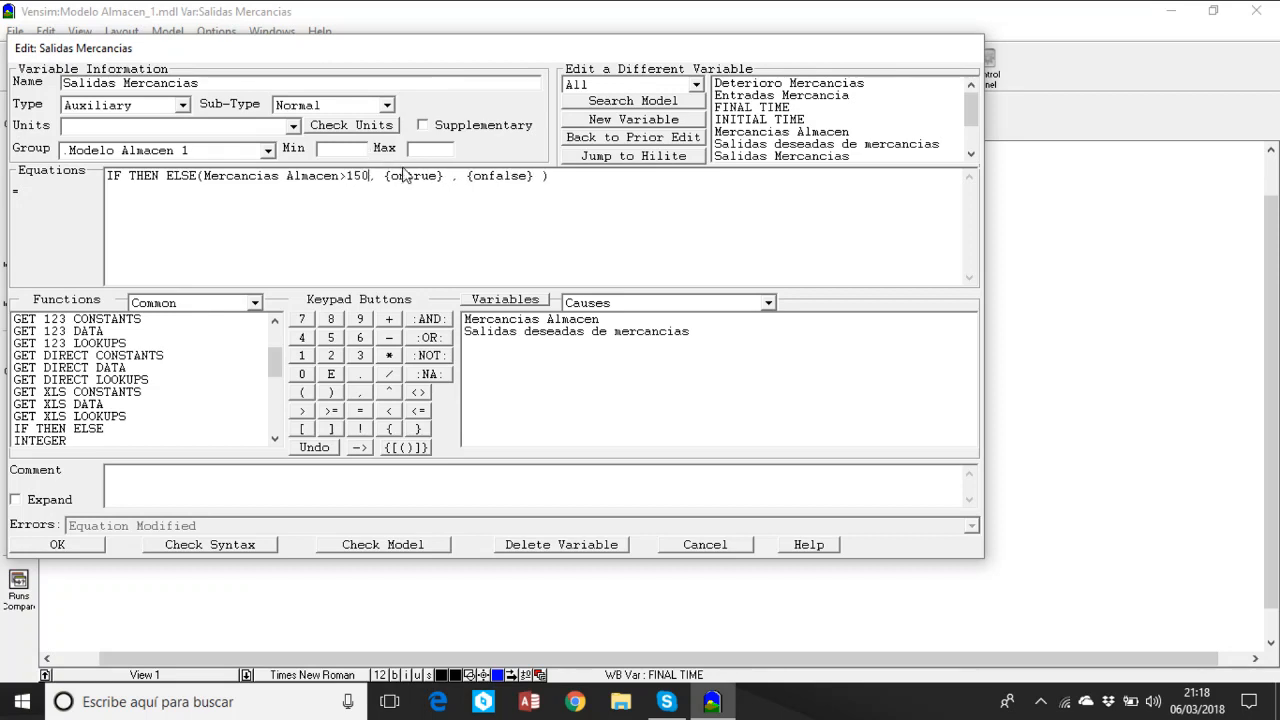
Complete the IF THEN ELSE with Salidas deseadas de mercancias as the true result and 60 as the false result.
{"action": "left_click", "coordinate": [612, 338]}
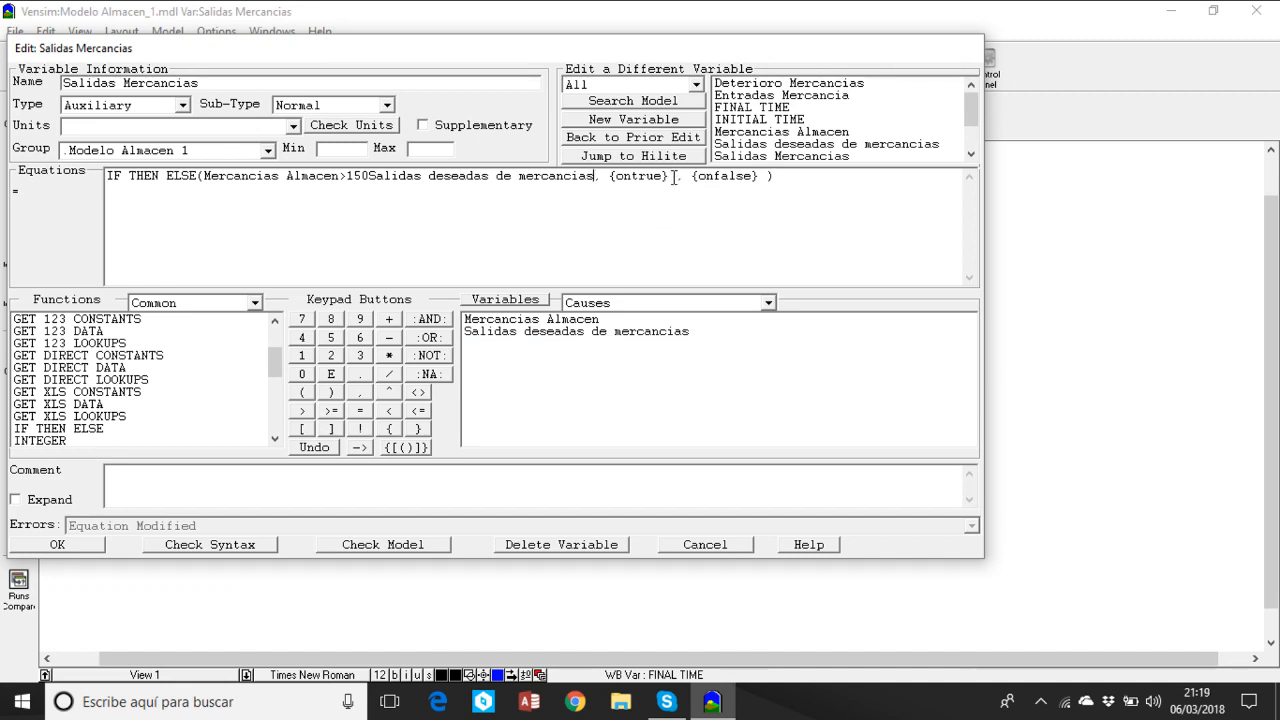
{"action": "left_click", "coordinate": [369, 176]}
{"action": "type", "text": ","}
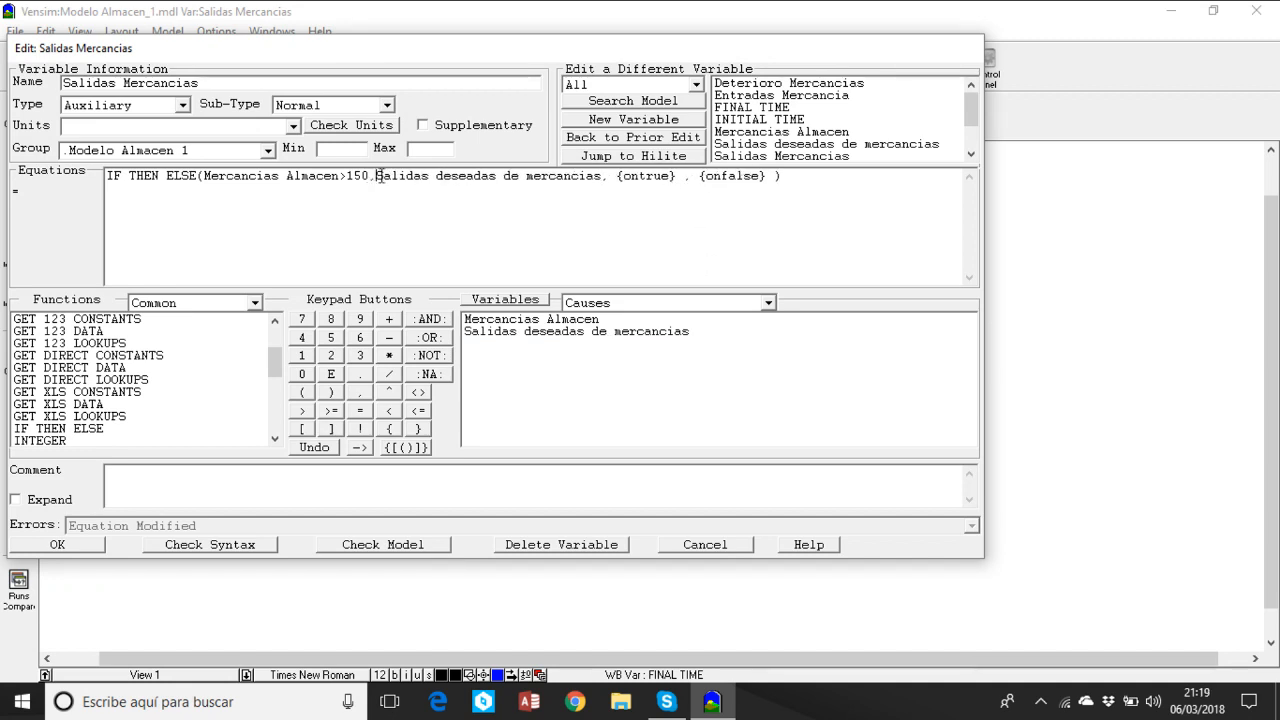
{"action": "left_click", "coordinate": [691, 176]}
{"action": "key", "text": "BackSpace"}
{"action": "key", "text": "BackSpace"}
{"action": "key", "text": "BackSpace"}
{"action": "key", "text": "BackSpace"}
{"action": "key", "text": "BackSpace"}
{"action": "key", "text": "BackSpace"}
{"action": "key", "text": "BackSpace"}
{"action": "key", "text": "BackSpace"}
{"action": "key", "text": "BackSpace"}
{"action": "key", "text": "BackSpace"}
{"action": "key", "text": "BackSpace"}
{"action": "key", "text": "Delete"}
{"action": "key", "text": "Delete"}
{"action": "key", "text": "Delete"}
{"action": "key", "text": "Delete"}
{"action": "key", "text": "Delete"}
{"action": "key", "text": "Delete"}
{"action": "key", "text": "Delete"}
{"action": "key", "text": "Delete"}
{"action": "key", "text": "Delete"}
{"action": "key", "text": "Delete"}
{"action": "type", "text": "60"}
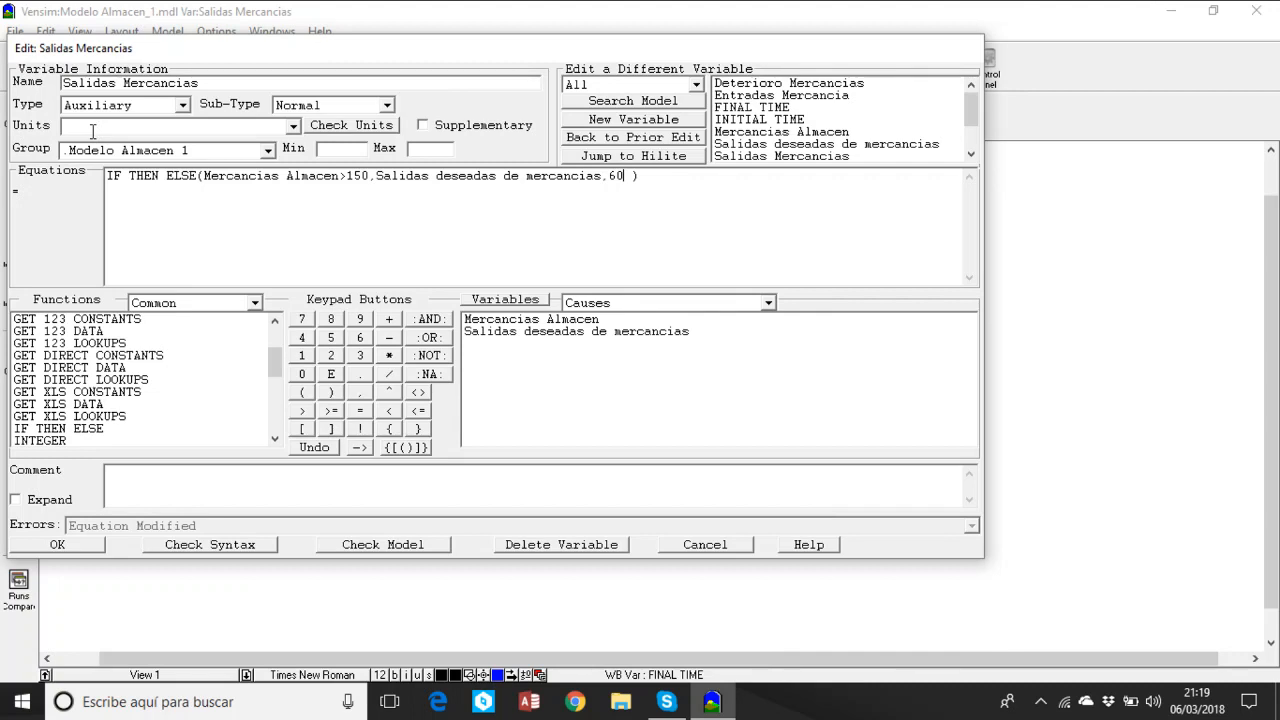
{"action": "key", "text": "Delete"}
Set the units of Salidas Mercancias to unidades/mes and accept its equation.
{"action": "left_click", "coordinate": [110, 127]}
{"action": "type", "text": "unidades/mes"}
{"action": "left_click", "coordinate": [78, 549]}
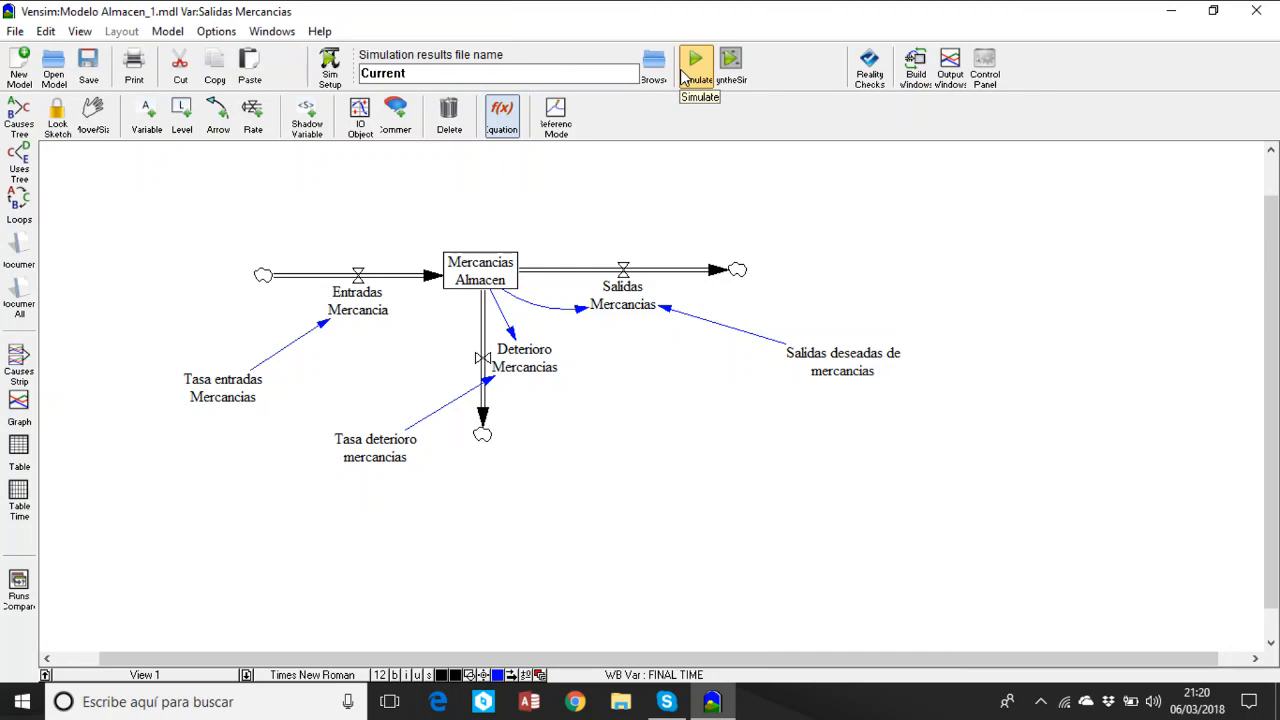
{"action": "left_click", "coordinate": [1041, 703]}
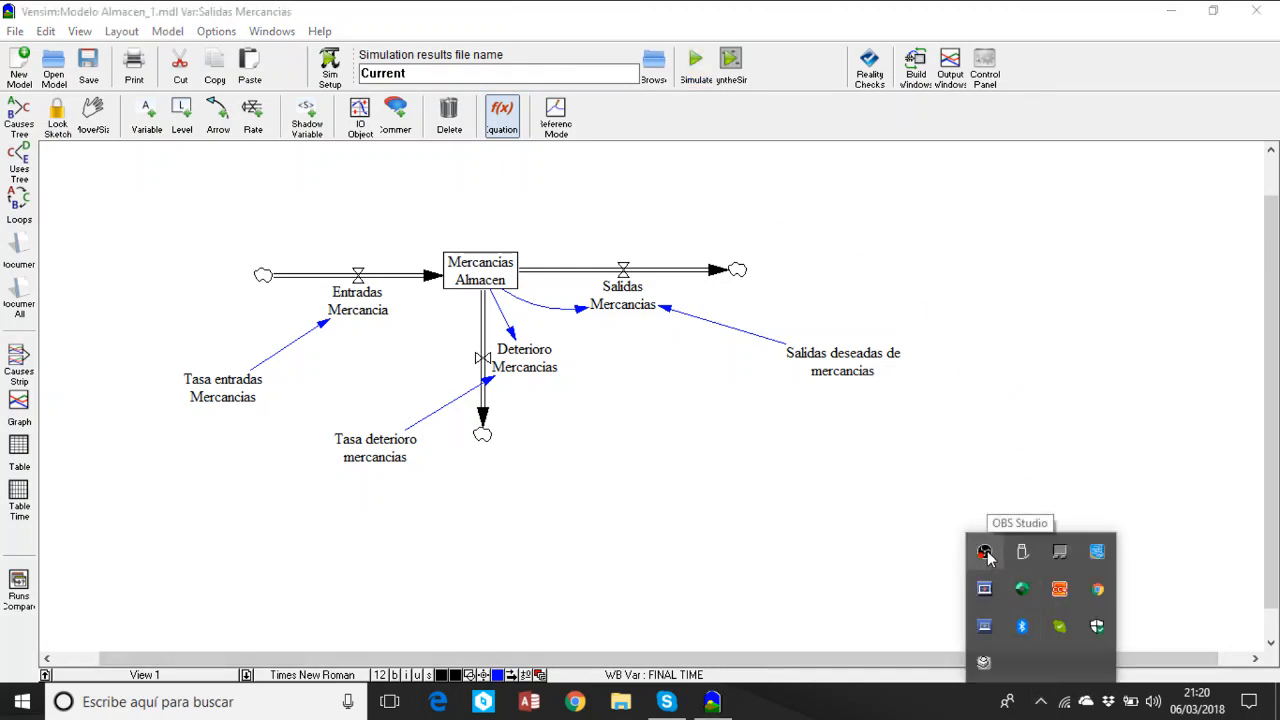